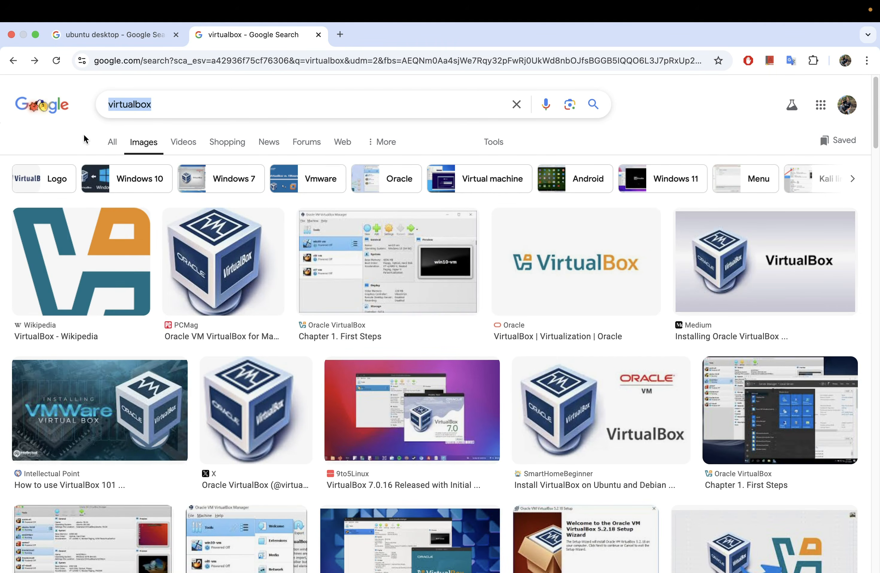
pyautogui.click(134, 34)
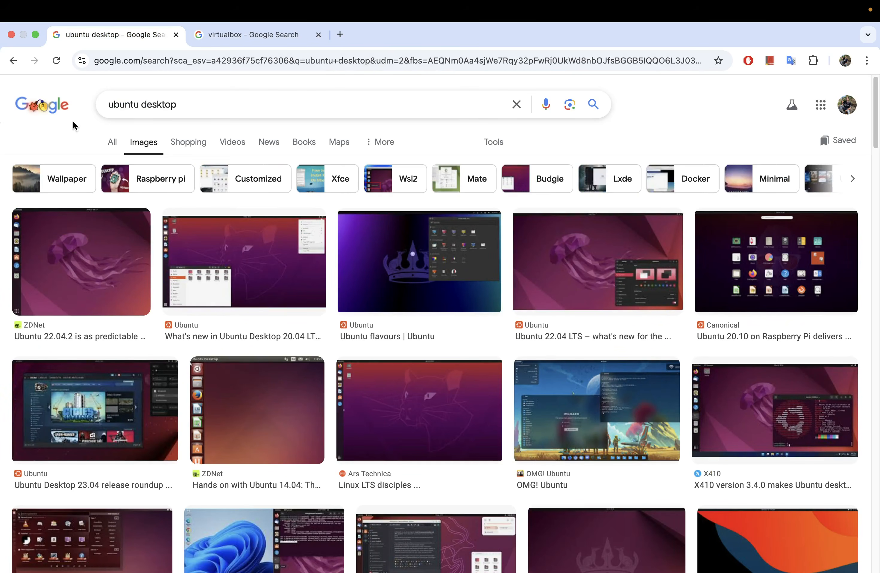
pyautogui.moveTo(187, 103); pyautogui.dragTo(109, 107)
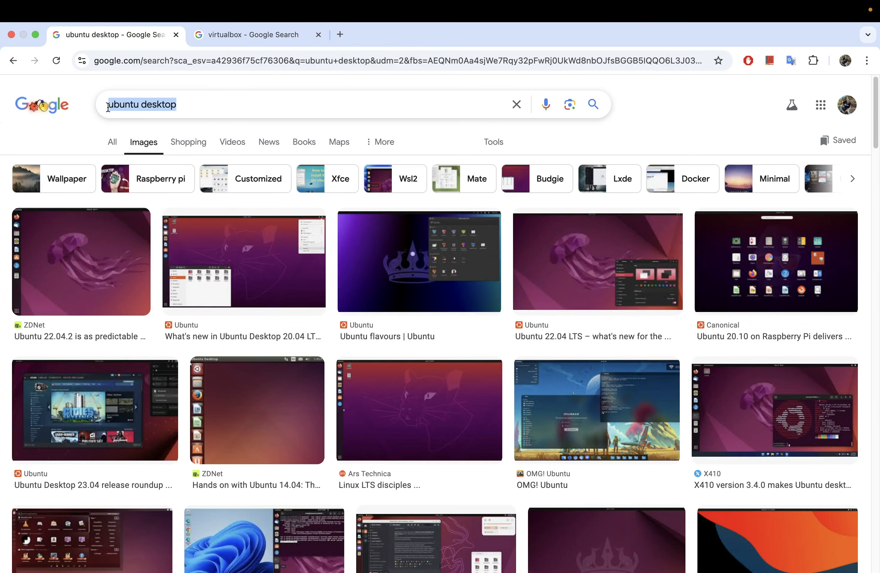
pyautogui.click(236, 104)
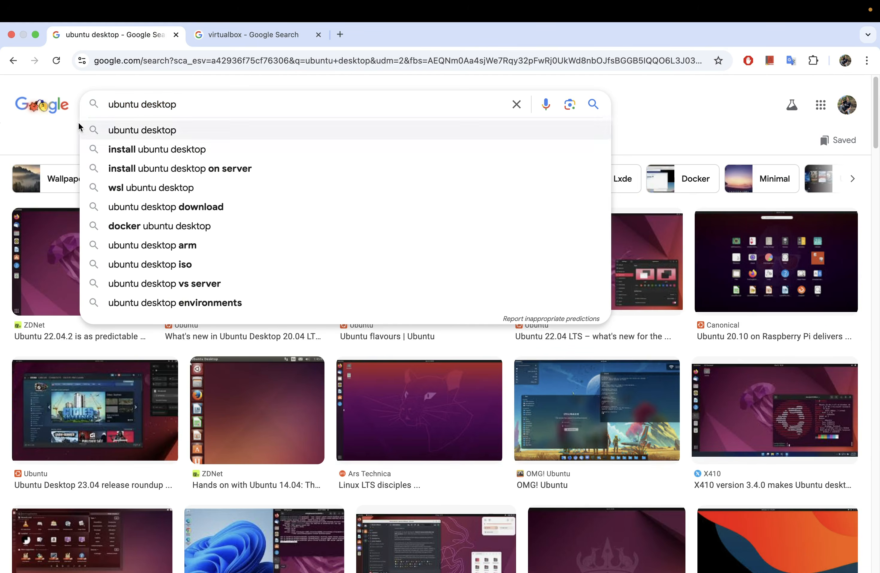
pyautogui.click(56, 120)
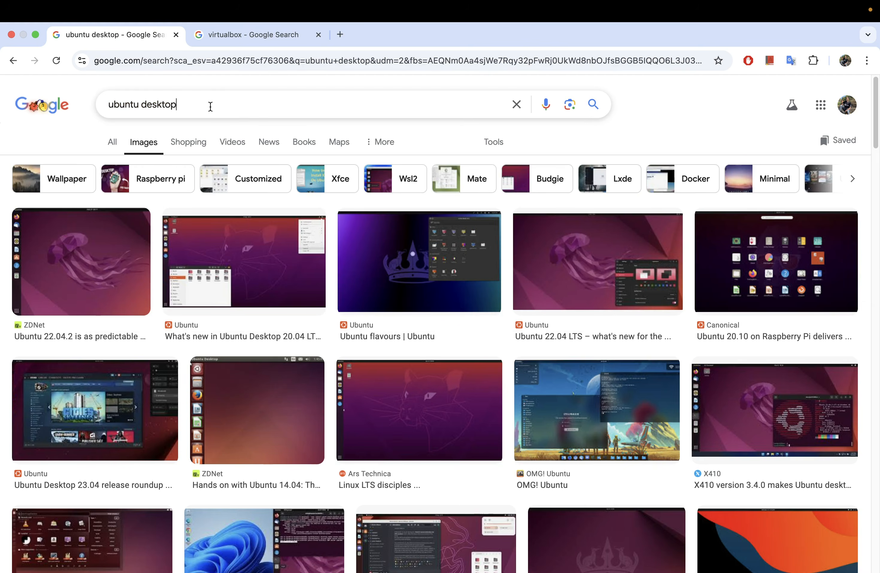
pyautogui.click(210, 107)
pyautogui.click(54, 130)
pyautogui.click(240, 34)
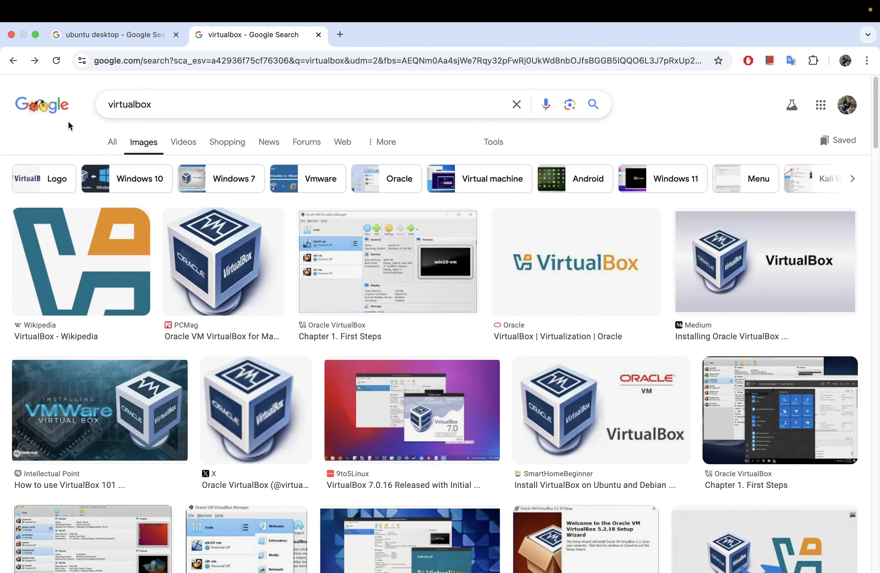
# - Search the web for "ubuntu desktop" in a new tab and open the Download Ubuntu Desktop result in its own tab
pyautogui.click(338, 34)
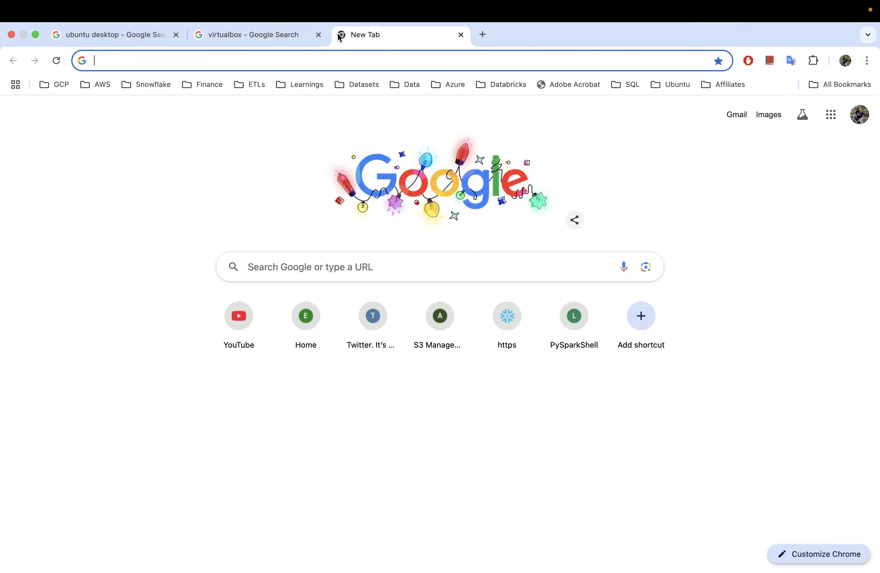
pyautogui.write('ubuntu desktop')
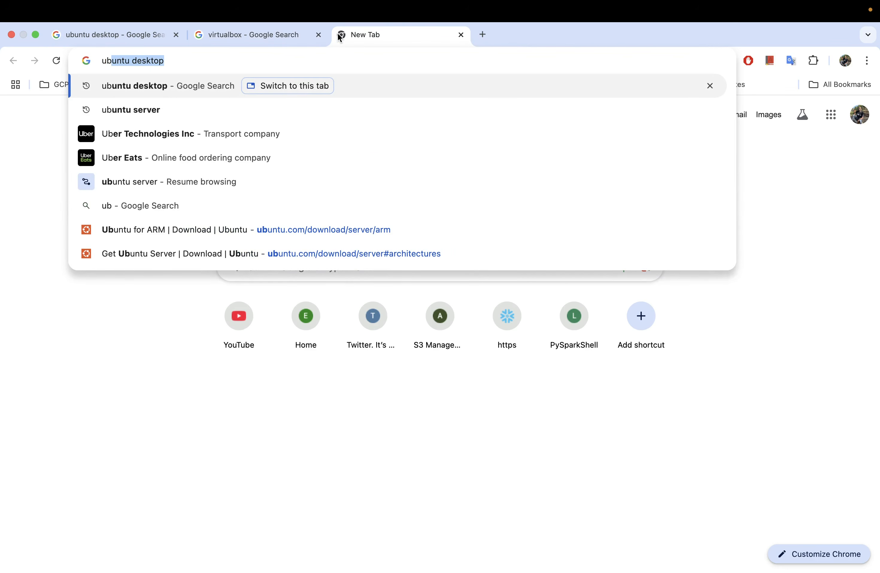
pyautogui.press('Right')
pyautogui.press('Return')
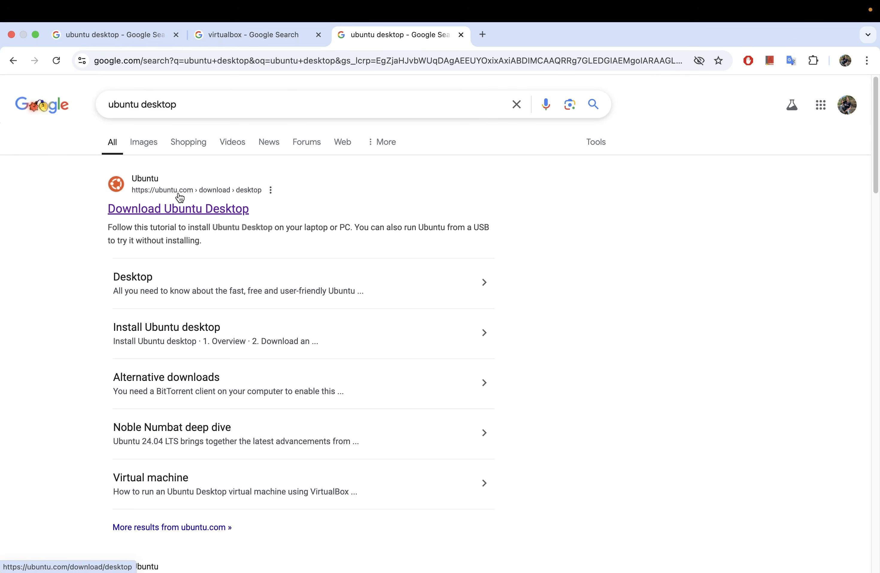
pyautogui.rightClick(196, 215)
pyautogui.click(211, 214)
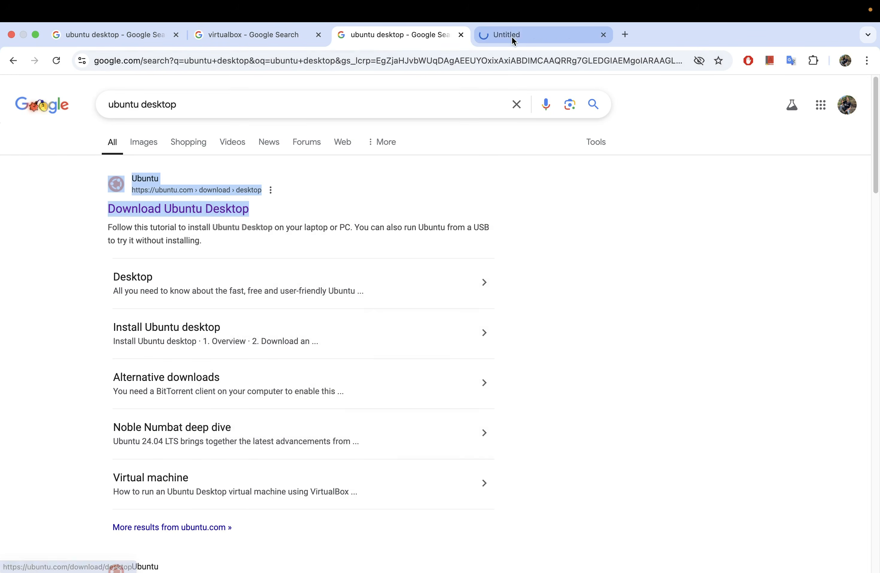
pyautogui.click(514, 35)
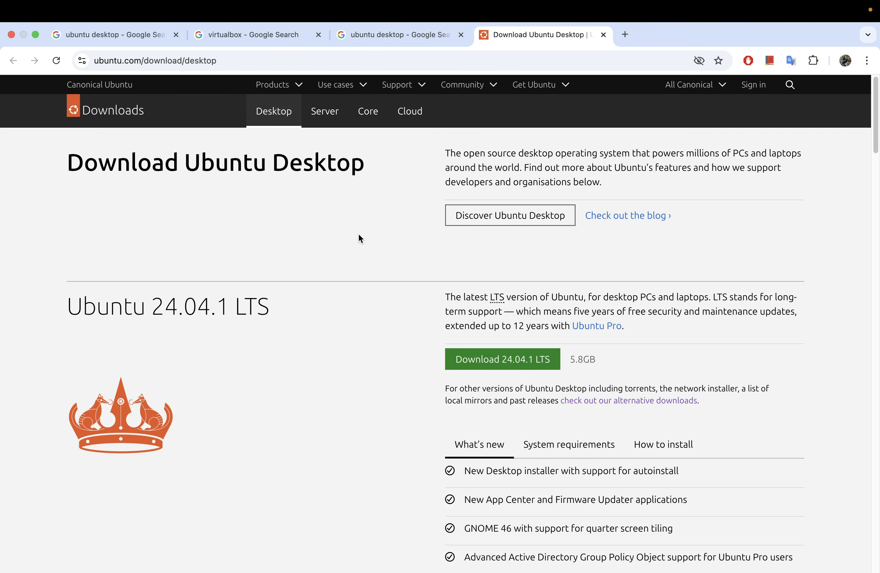
# - Examine the Ubuntu Desktop download page for the offered versions, their downloads and the installation resources
pyautogui.scroll(-3, 319, 368)
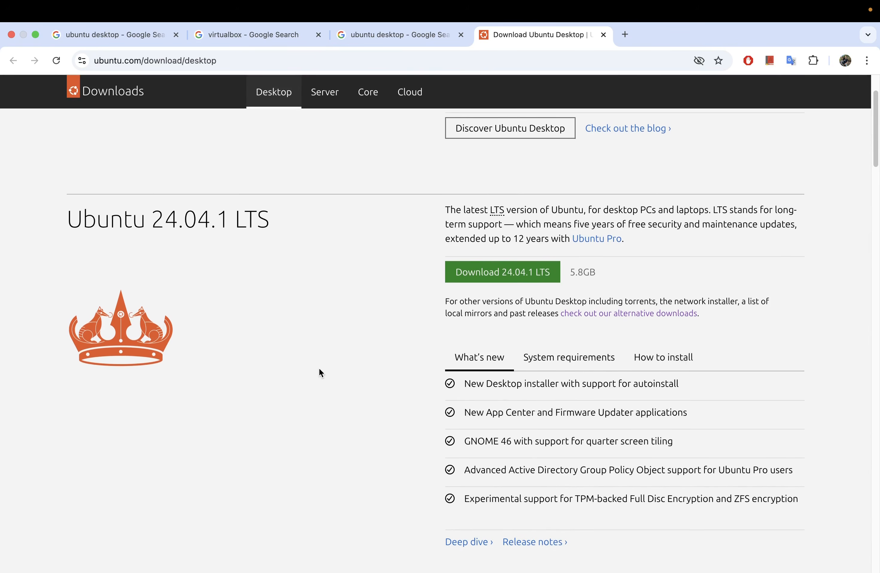
pyautogui.scroll(-1, 320, 368)
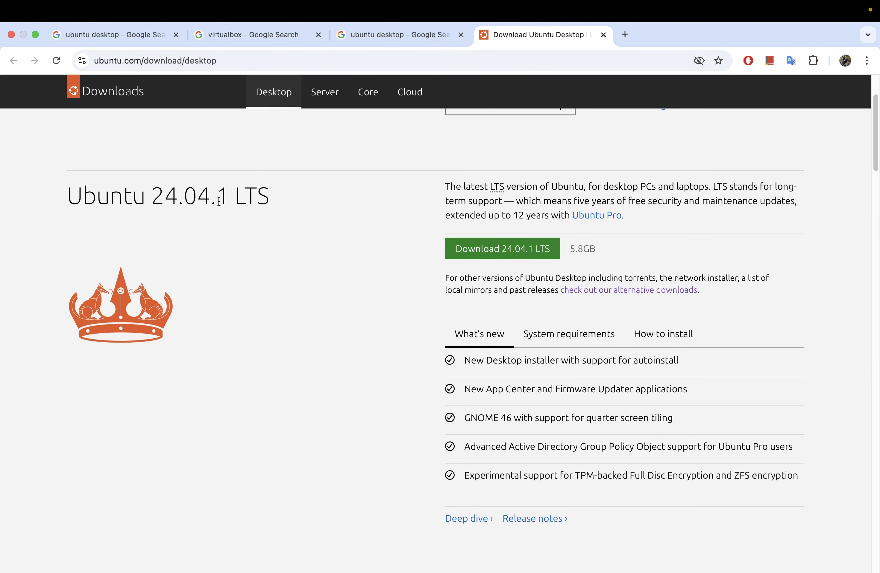
pyautogui.moveTo(155, 198); pyautogui.dragTo(216, 199)
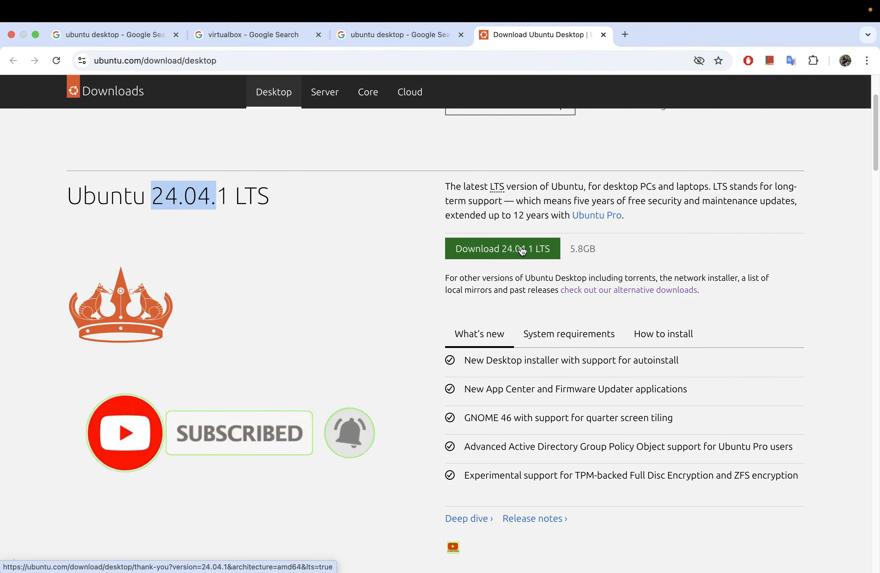
pyautogui.click(345, 256)
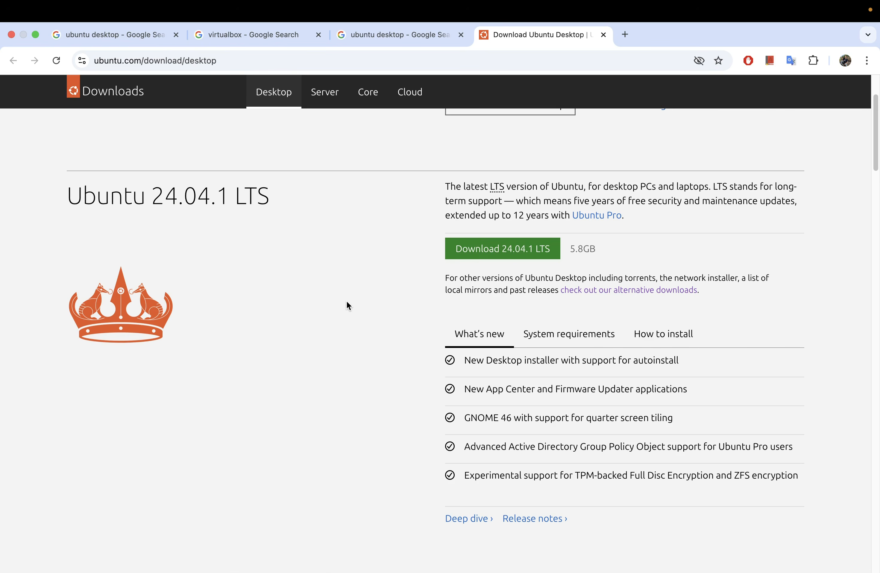
pyautogui.scroll(-3, 349, 303)
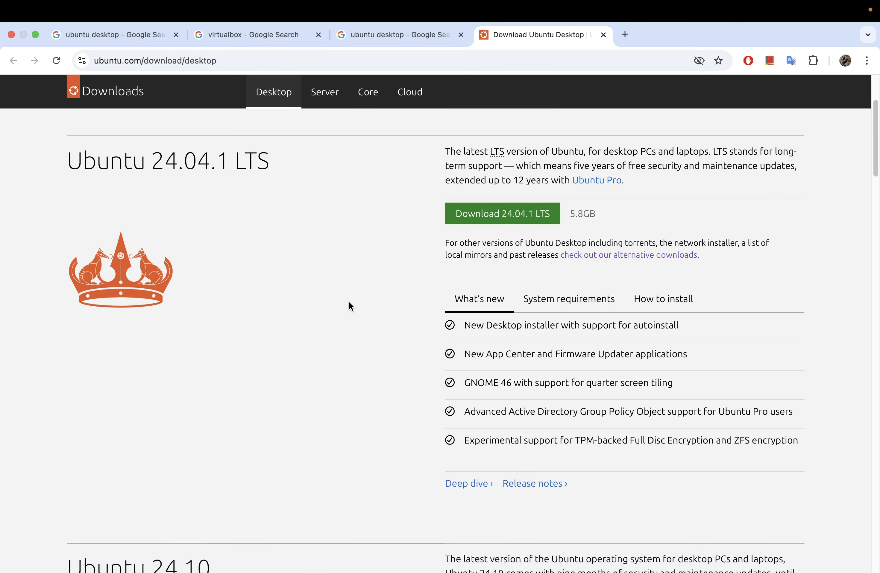
pyautogui.scroll(-5, 349, 302)
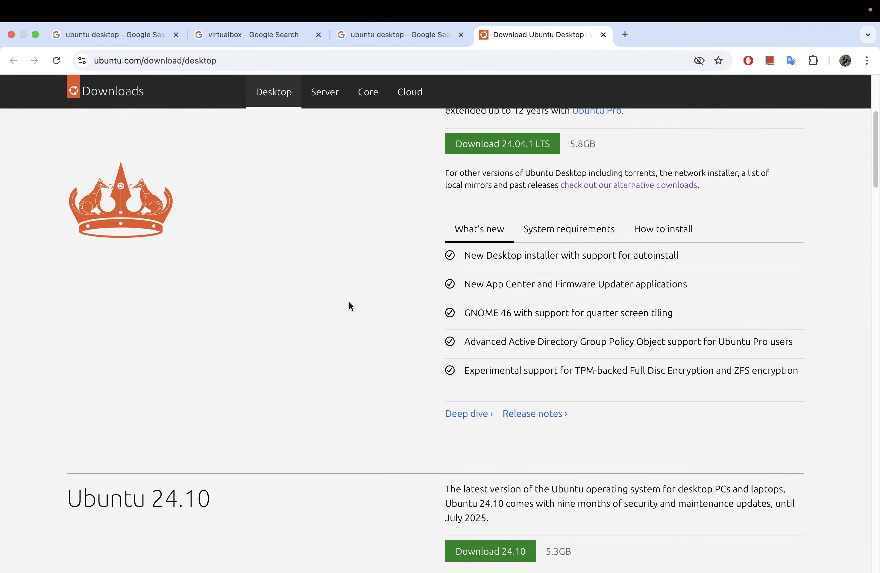
pyautogui.scroll(-15, 349, 305)
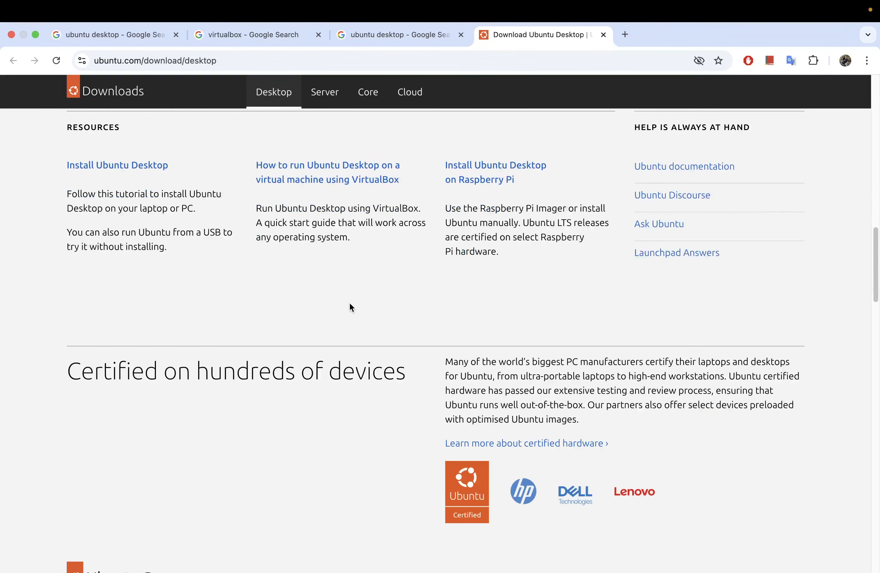
pyautogui.scroll(-12, 349, 302)
pyautogui.scroll(20, 350, 305)
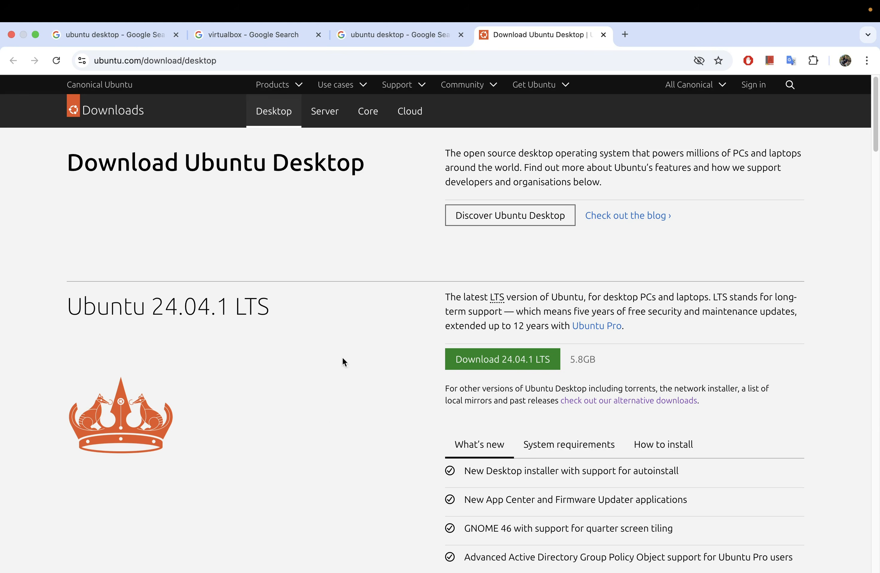
# - Search the web for "cdimage ubuntu" in a new tab and open the Ubuntu cdimage result in its own tab
pyautogui.click(625, 34)
pyautogui.write('cdi')
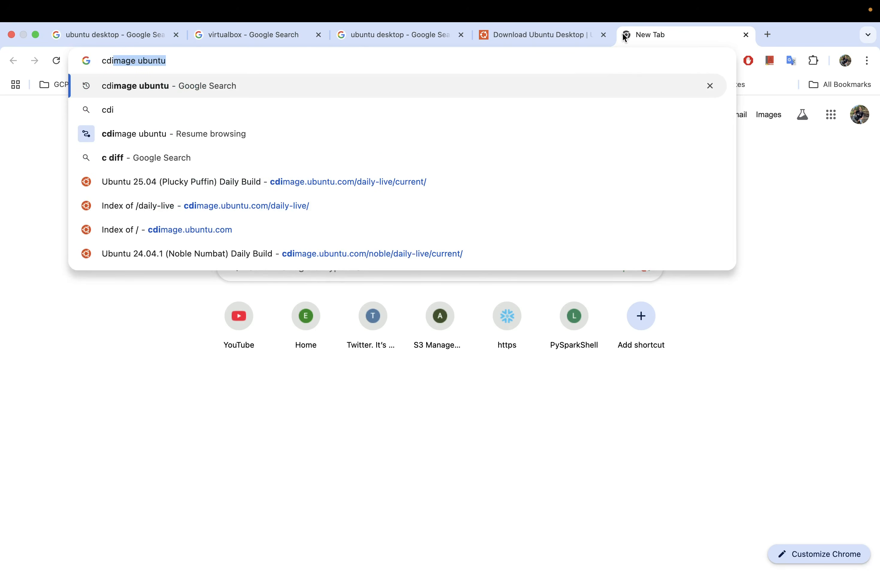
pyautogui.press('Return')
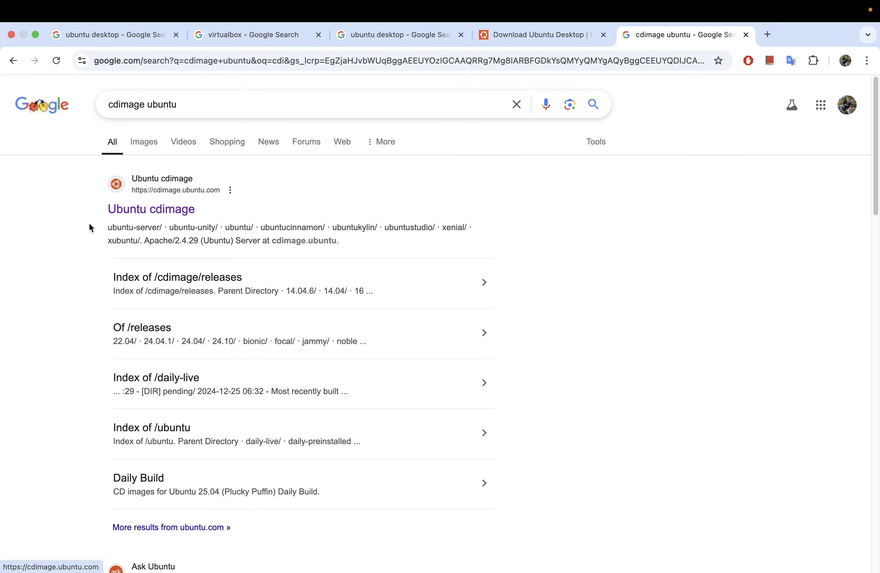
pyautogui.rightClick(139, 216)
pyautogui.click(164, 217)
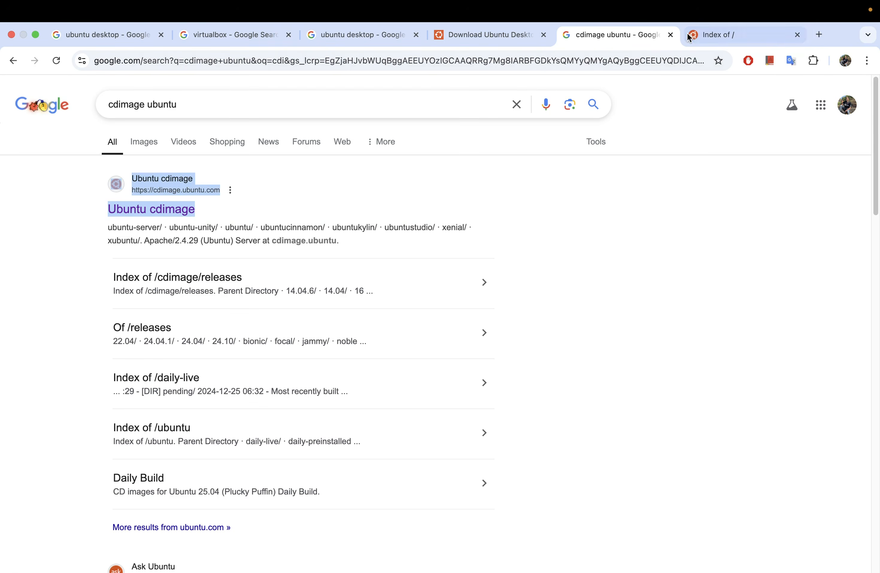
pyautogui.click(723, 35)
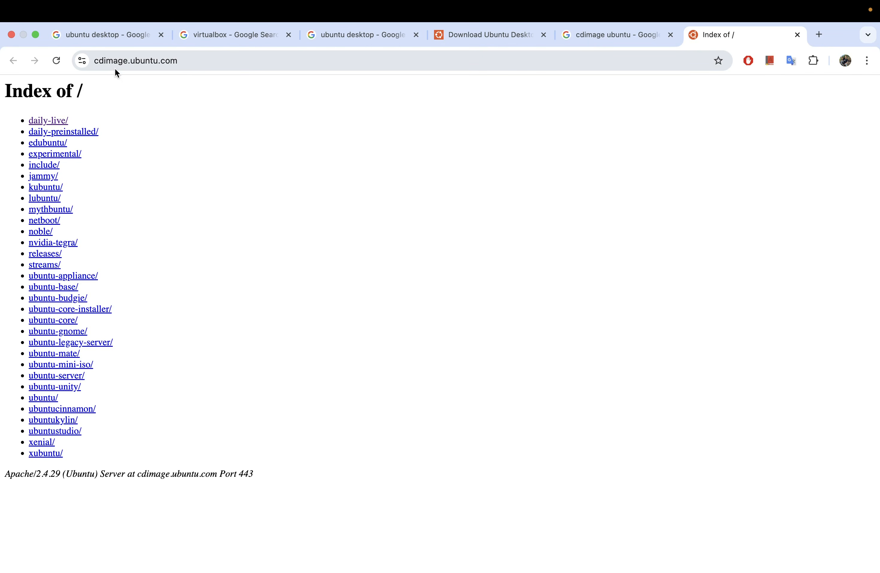
# - Download the 64-bit ARM (ARMv8/AArch64) desktop image from the current build in the daily-live directory
pyautogui.click(46, 123)
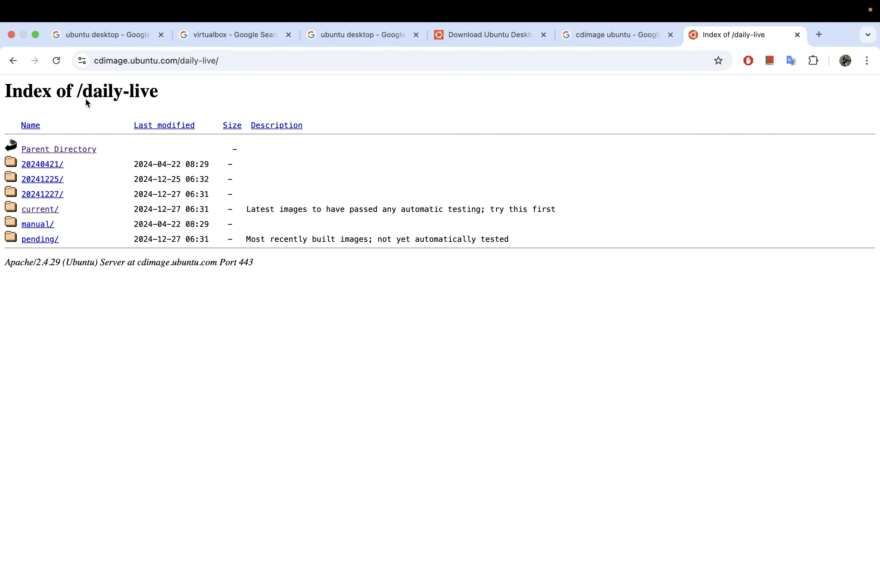
pyautogui.click(42, 209)
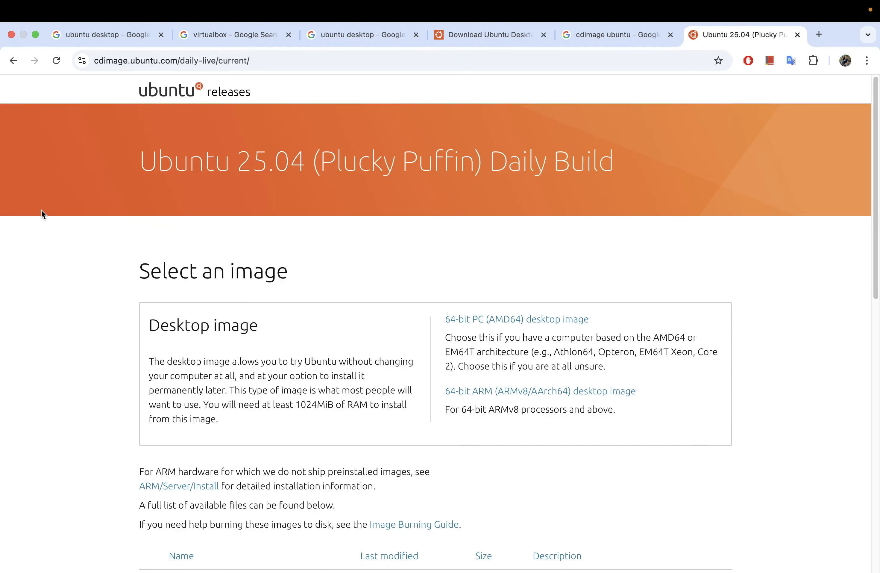
pyautogui.scroll(-1, 263, 247)
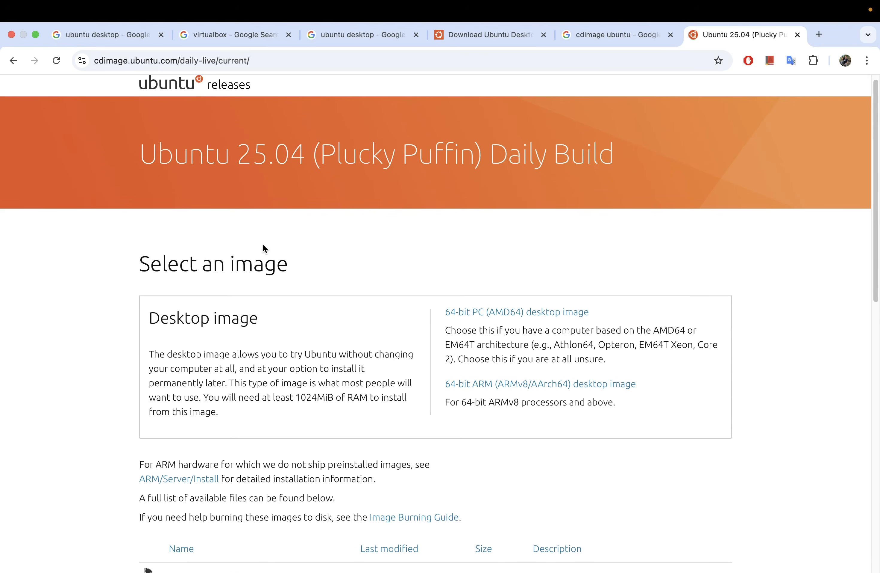
pyautogui.scroll(-4, 291, 259)
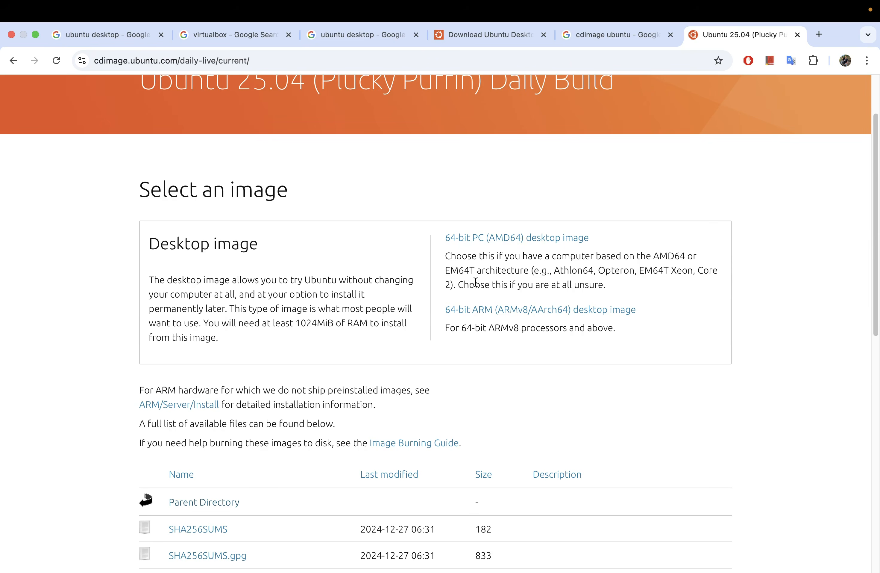
pyautogui.scroll(-2, 476, 282)
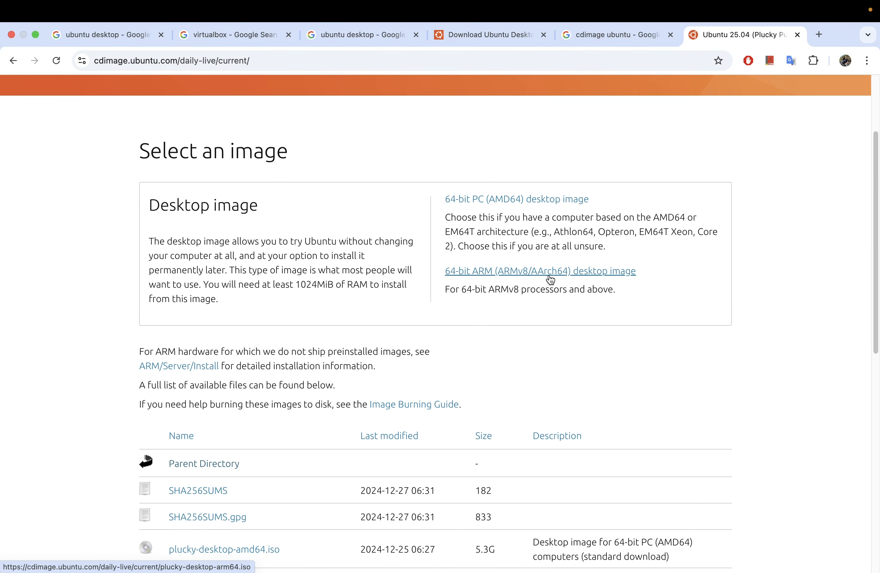
pyautogui.click(482, 274)
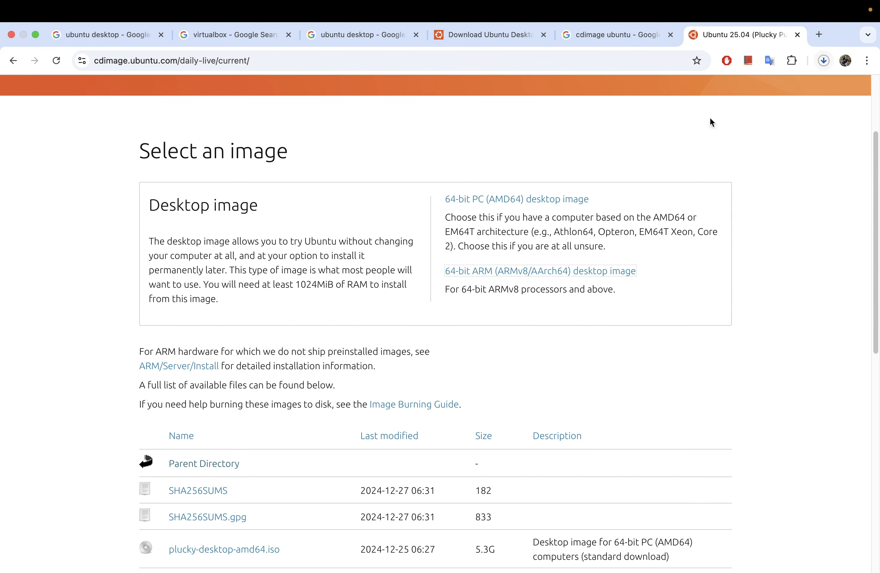
# - Check the progress of the image download, reveal plucky-desktop-arm64.iso in the Downloads folder and close that folder window
pyautogui.click(824, 60)
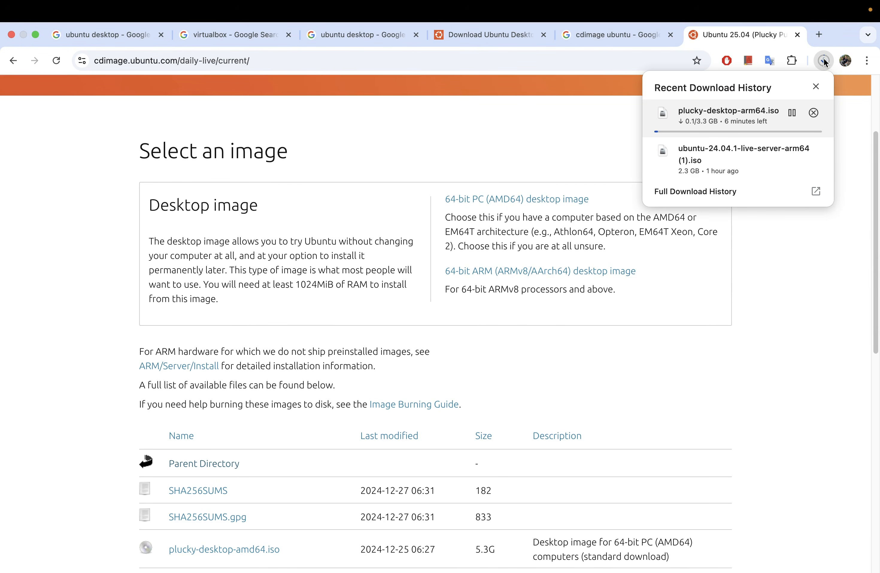
pyautogui.click(567, 139)
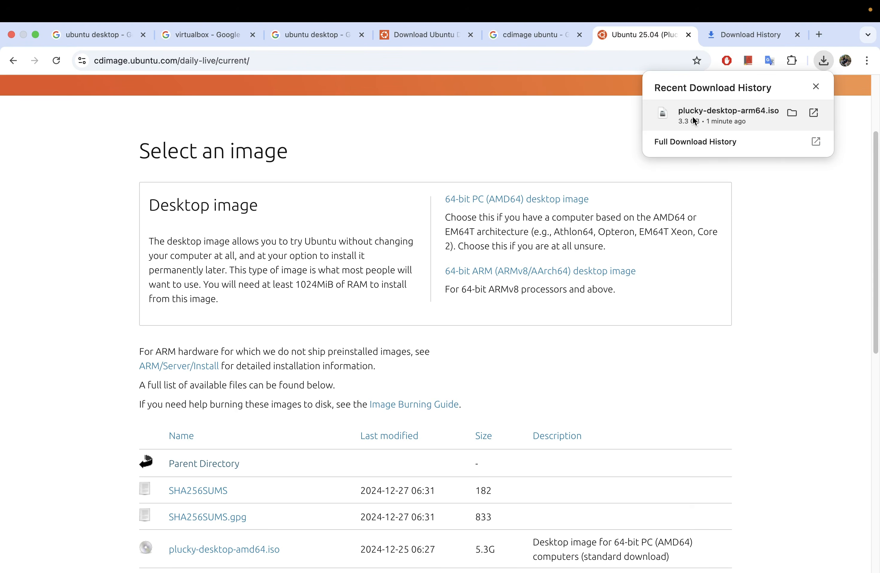
pyautogui.click(791, 113)
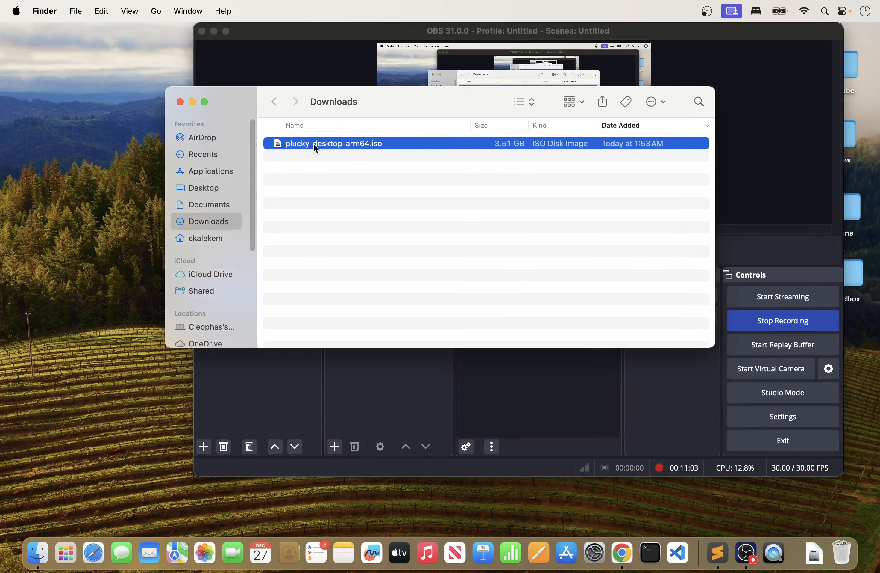
pyautogui.click(214, 32)
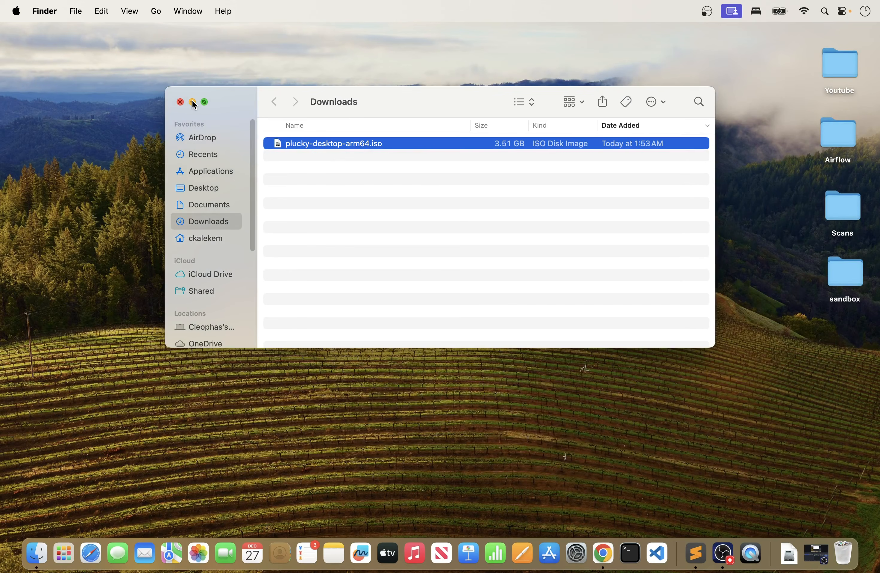
pyautogui.click(180, 101)
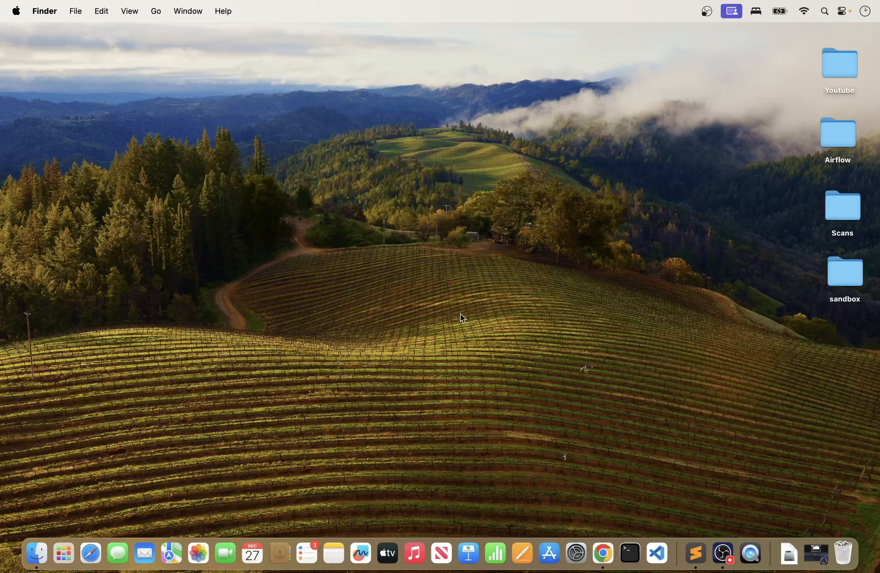
# - Find VirtualBox among the installed applications and launch it
pyautogui.click(65, 550)
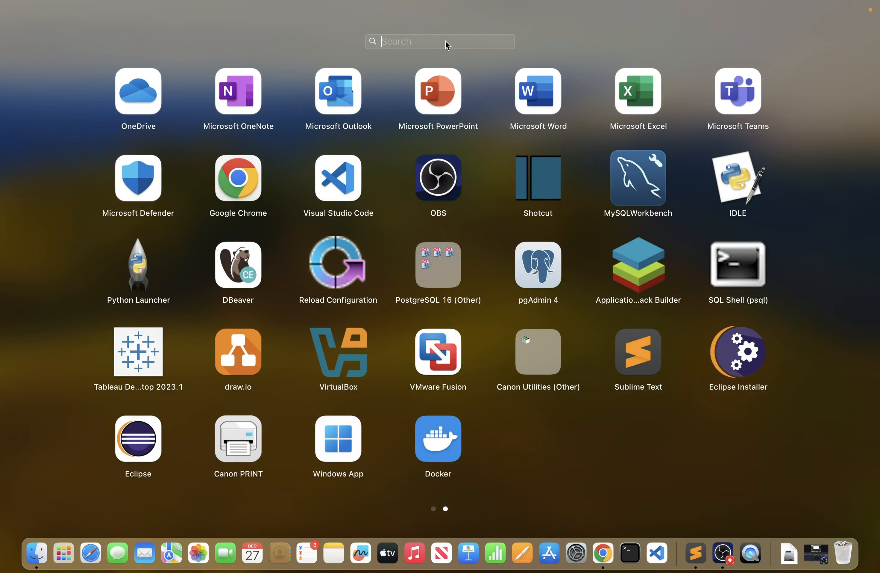
pyautogui.write('viry')
pyautogui.press('BackSpace')
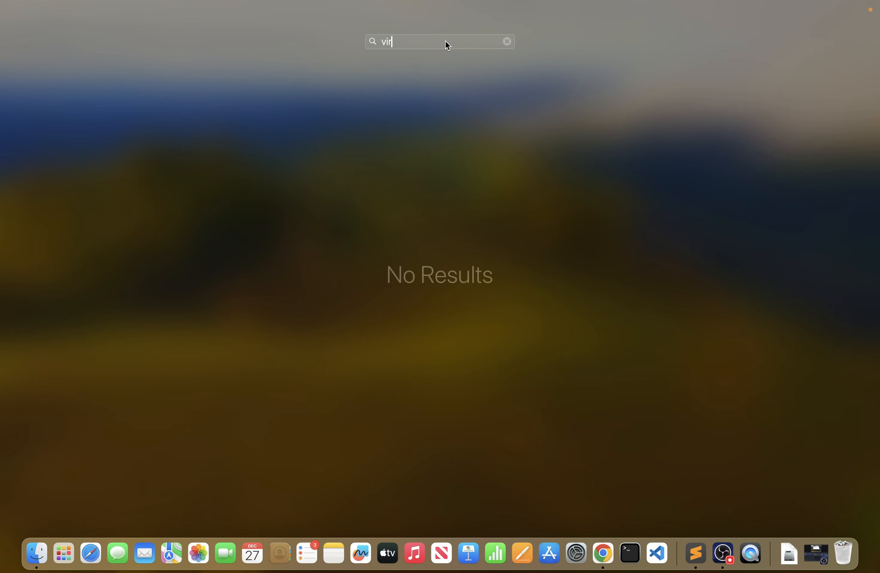
pyautogui.press('Return')
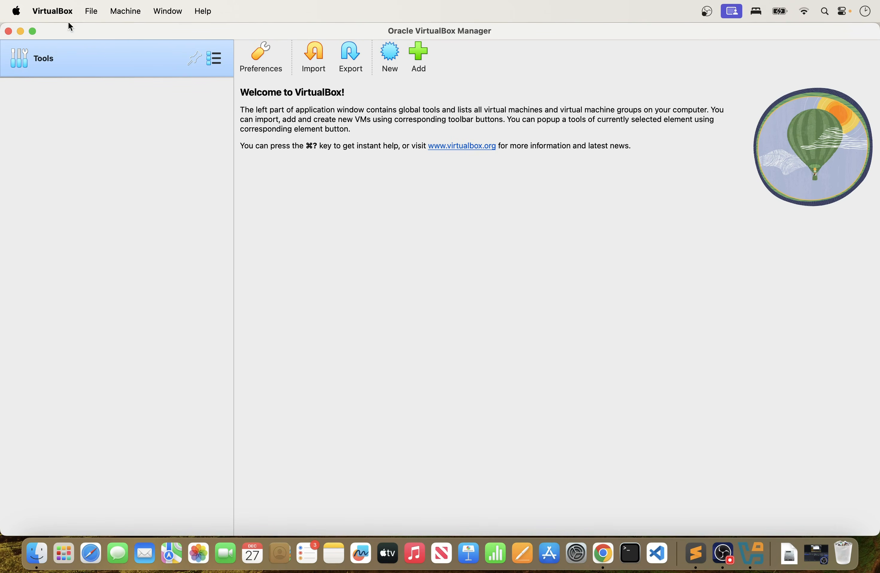
pyautogui.click(123, 15)
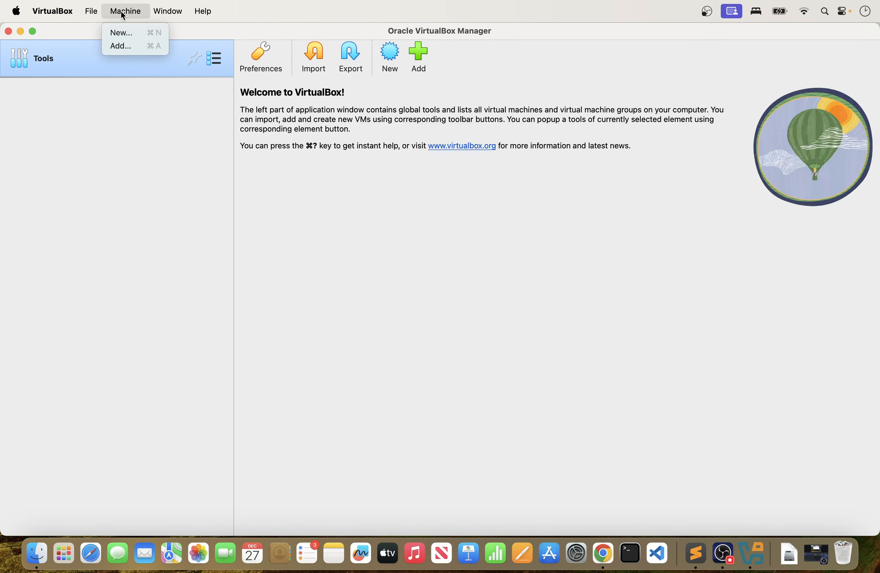
pyautogui.click(124, 33)
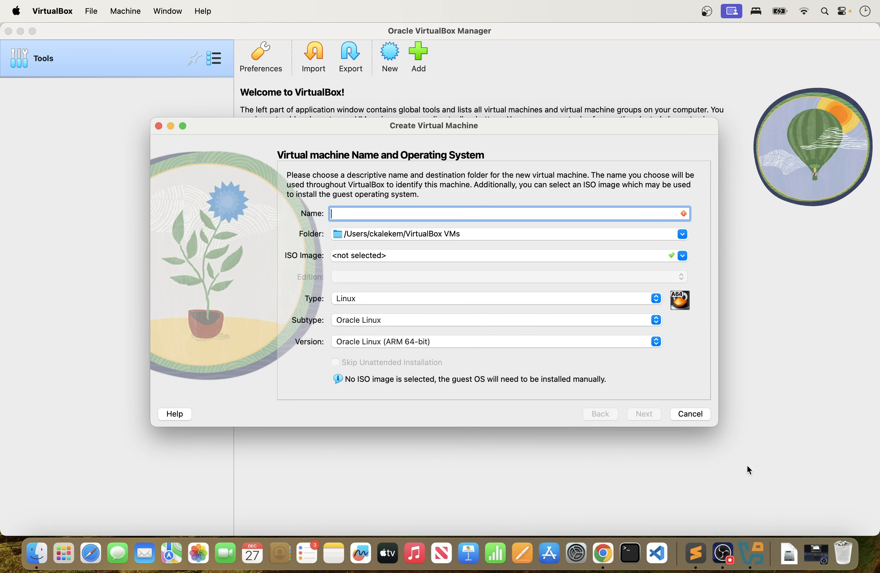
pyautogui.click(700, 416)
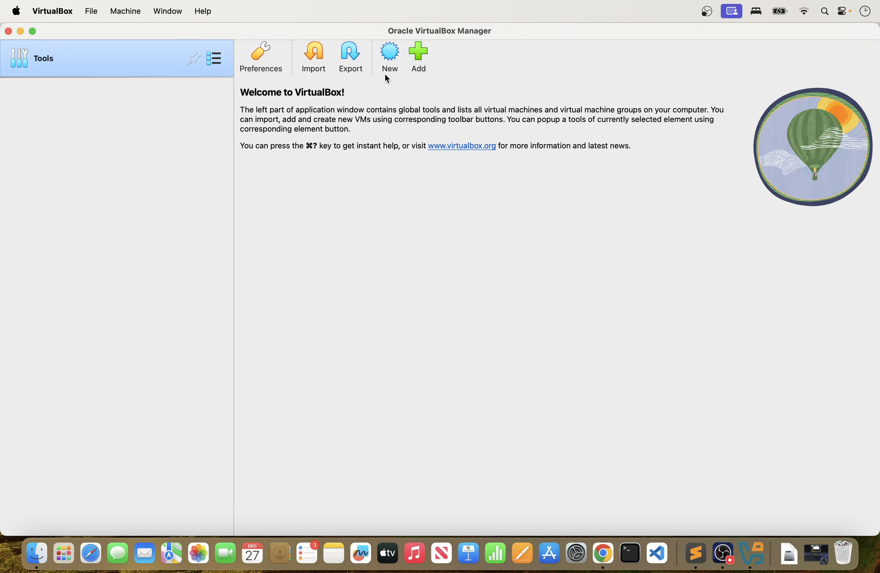
# - Start creating a new virtual machine and name it UbuntuDesktop
pyautogui.click(390, 57)
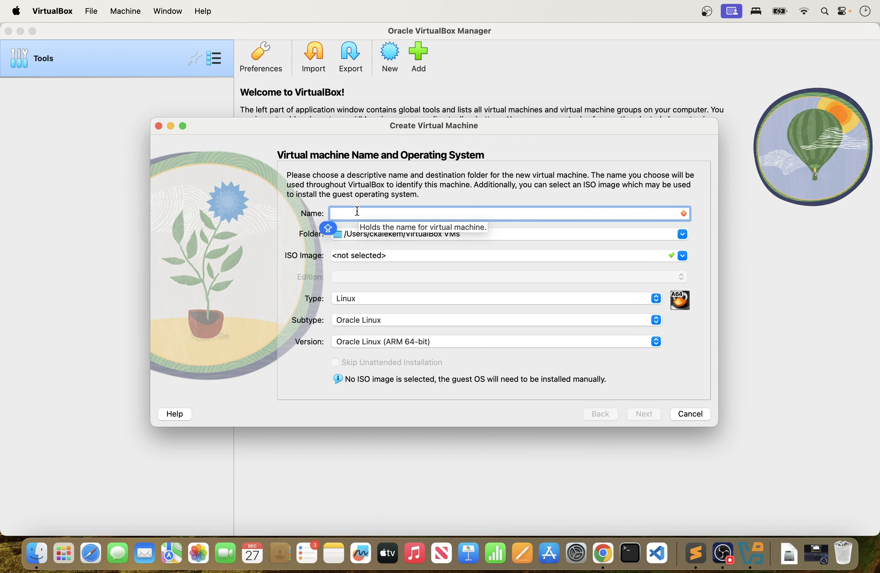
pyautogui.write('Ubuntu')
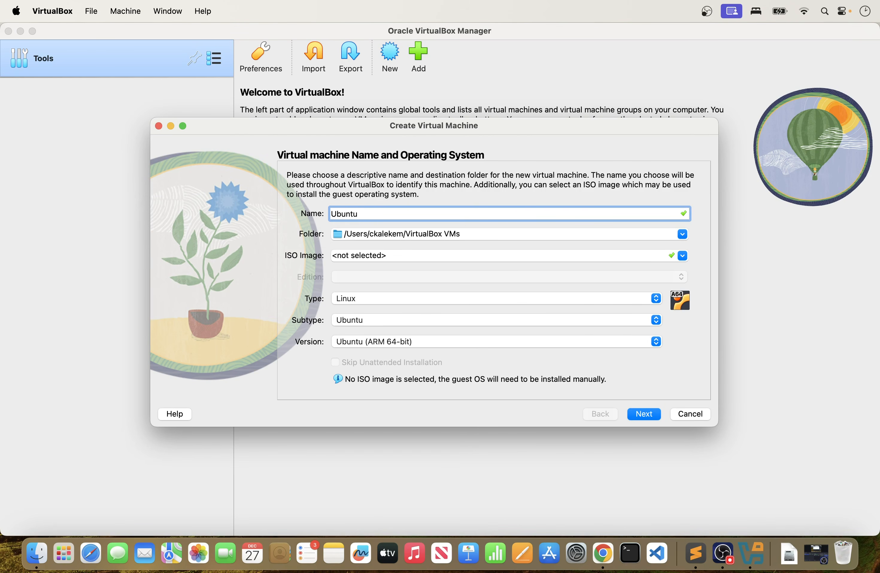
pyautogui.write('Desktop')
# - Select plucky-desktop-arm64.iso from the Downloads folder as the ISO image and continue with unattended installation skipped
pyautogui.click(684, 256)
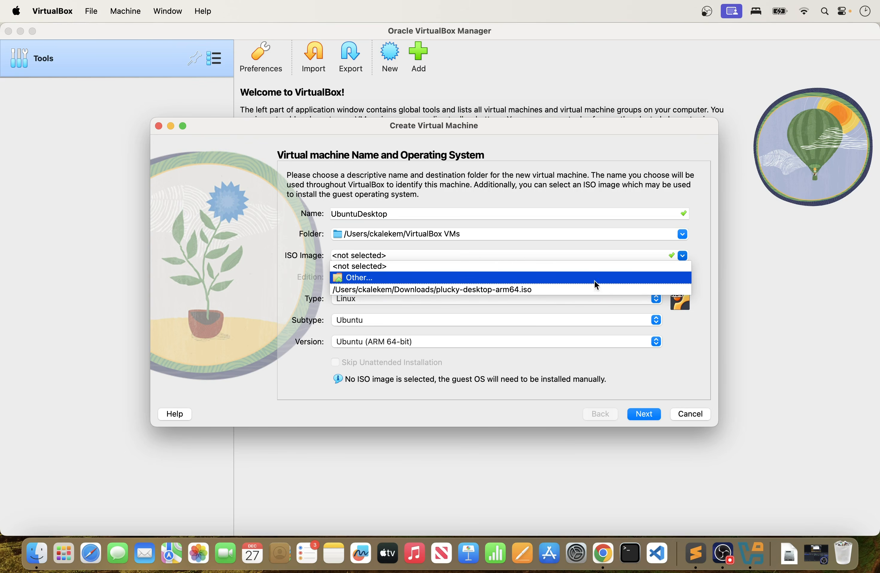
pyautogui.click(366, 279)
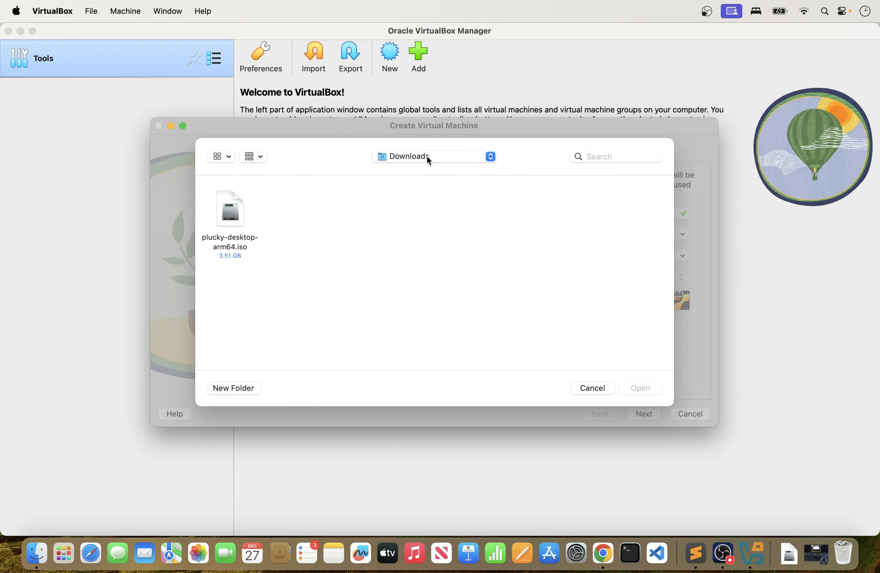
pyautogui.click(232, 216)
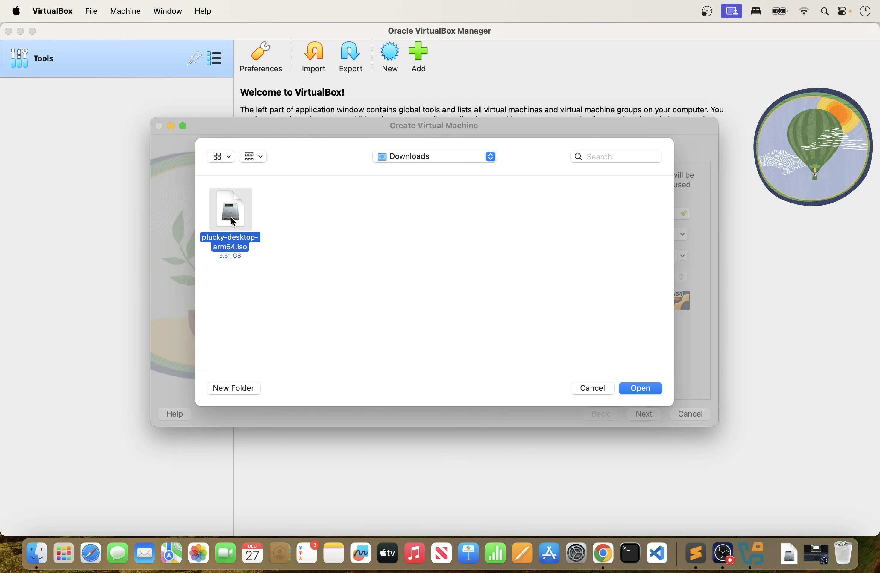
pyautogui.click(648, 395)
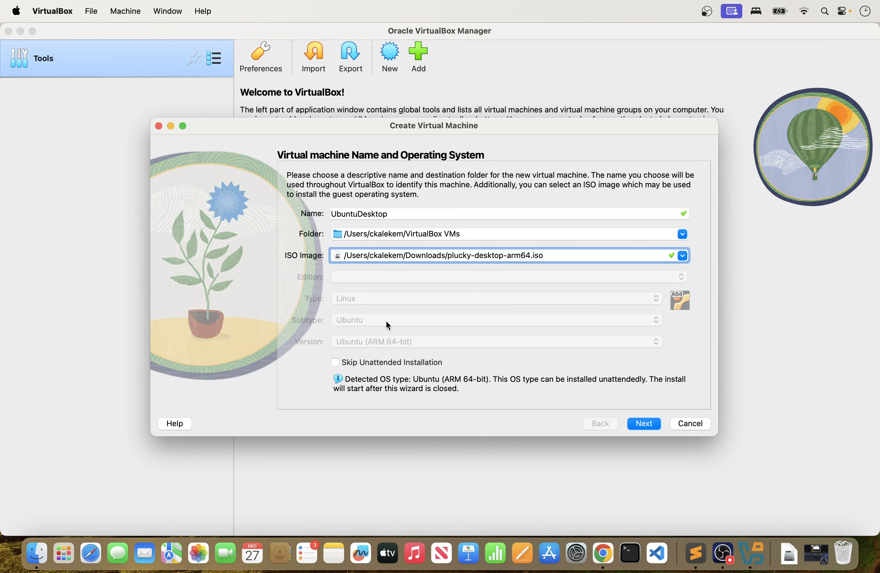
pyautogui.click(337, 366)
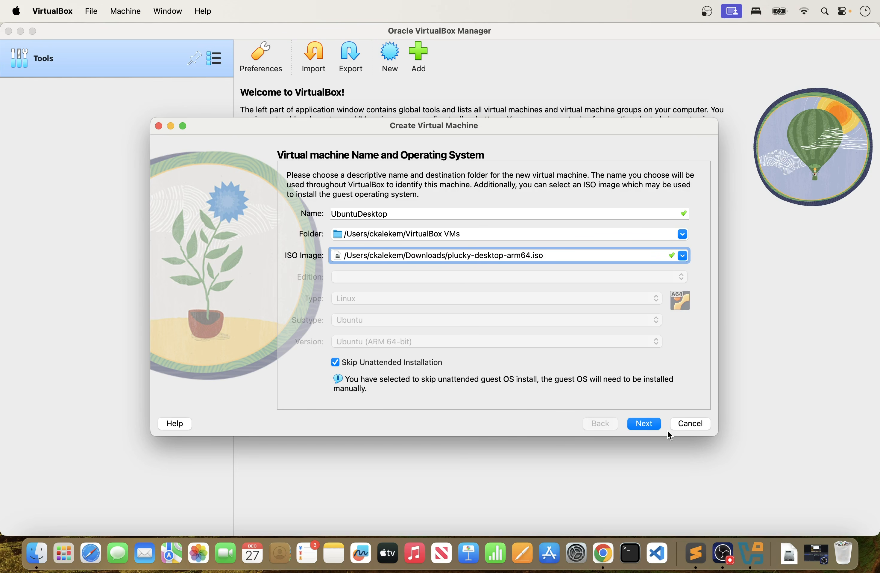
pyautogui.click(645, 425)
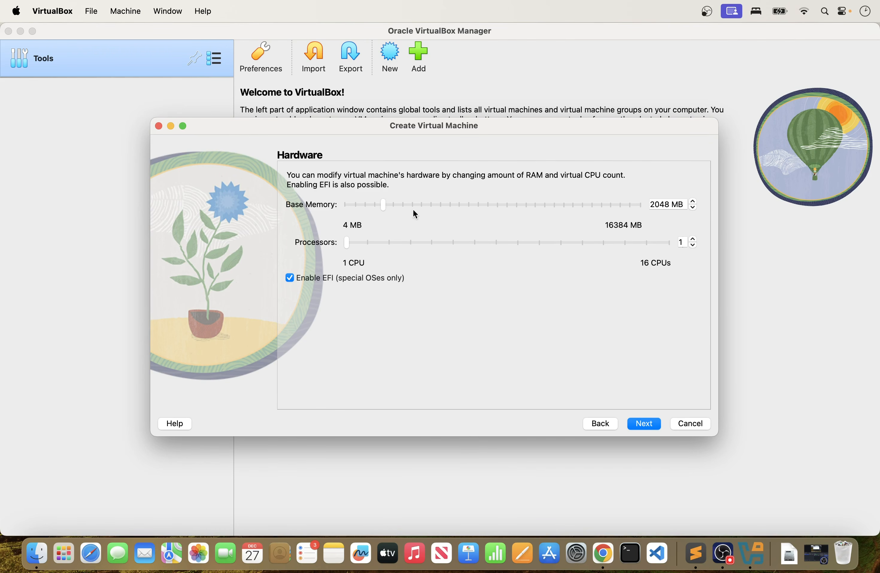
# - Create the virtual machine with 4096 MB of base memory, 3 processors and a 25 GB disk, and start it
pyautogui.moveTo(385, 205); pyautogui.dragTo(419, 208)
pyautogui.click(646, 423)
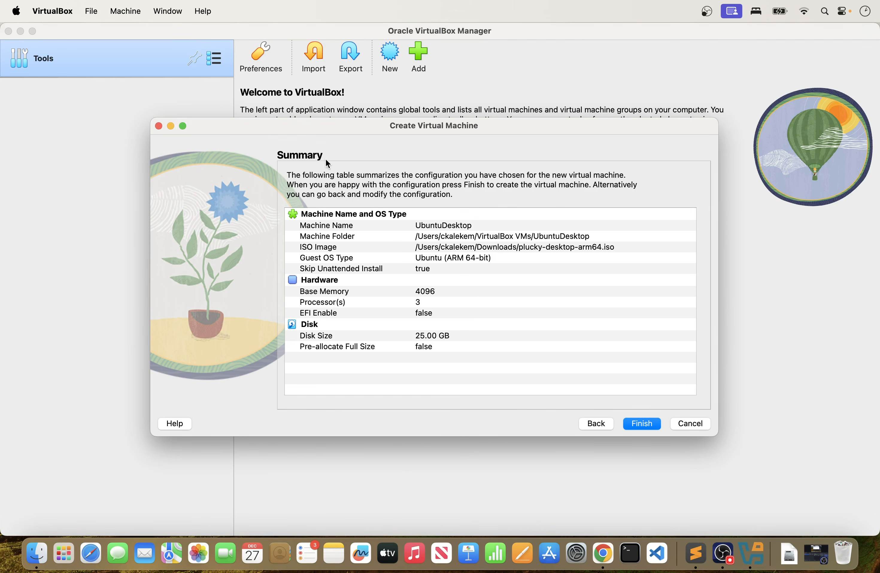
pyautogui.click(643, 425)
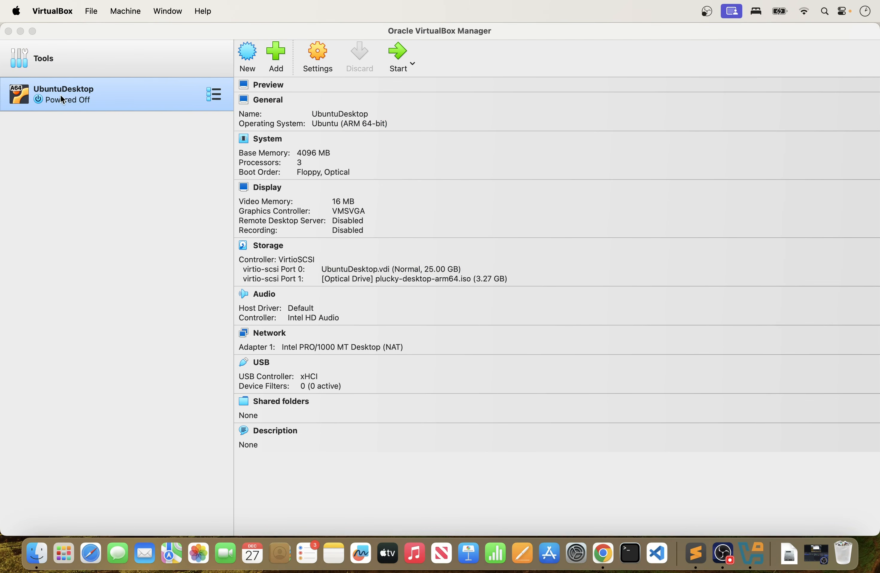
pyautogui.doubleClick(86, 97)
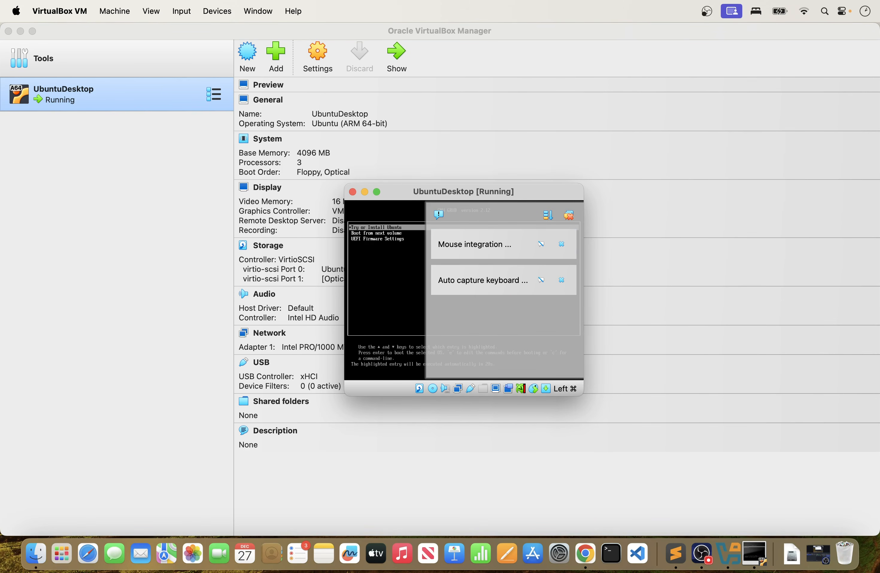
# - Enlarge the running virtual machine's window sideways and upwards and dismiss all its notifications
pyautogui.click(483, 280)
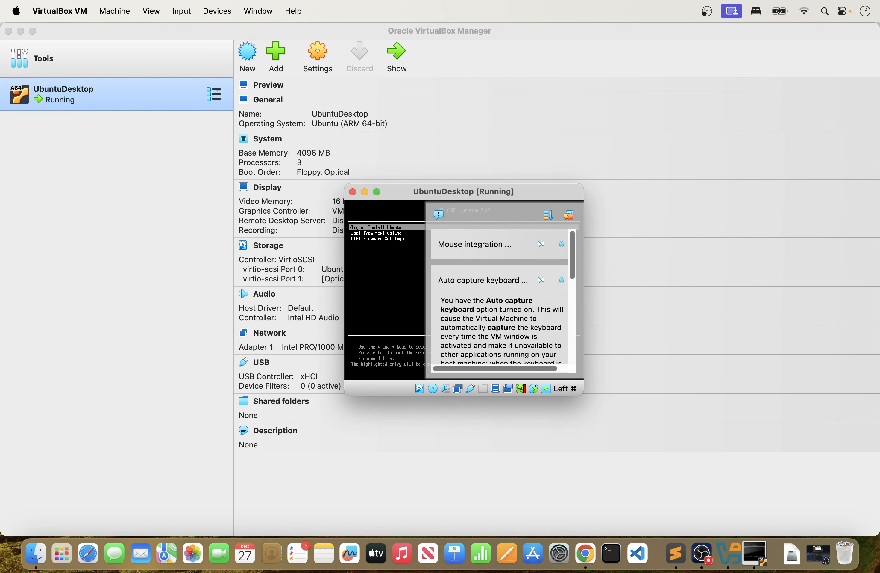
pyautogui.moveTo(583, 324); pyautogui.dragTo(789, 325)
pyautogui.moveTo(344, 287); pyautogui.dragTo(156, 279)
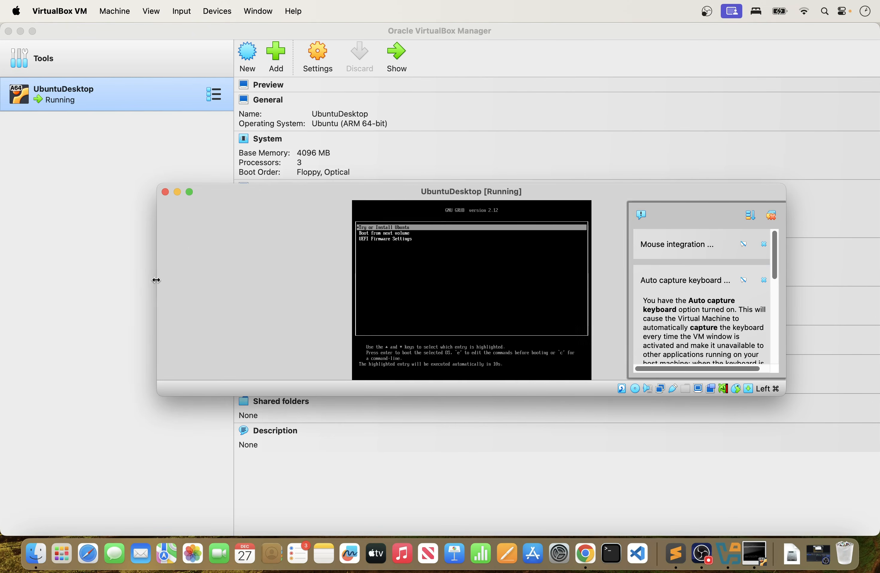
pyautogui.moveTo(398, 182); pyautogui.dragTo(401, 91)
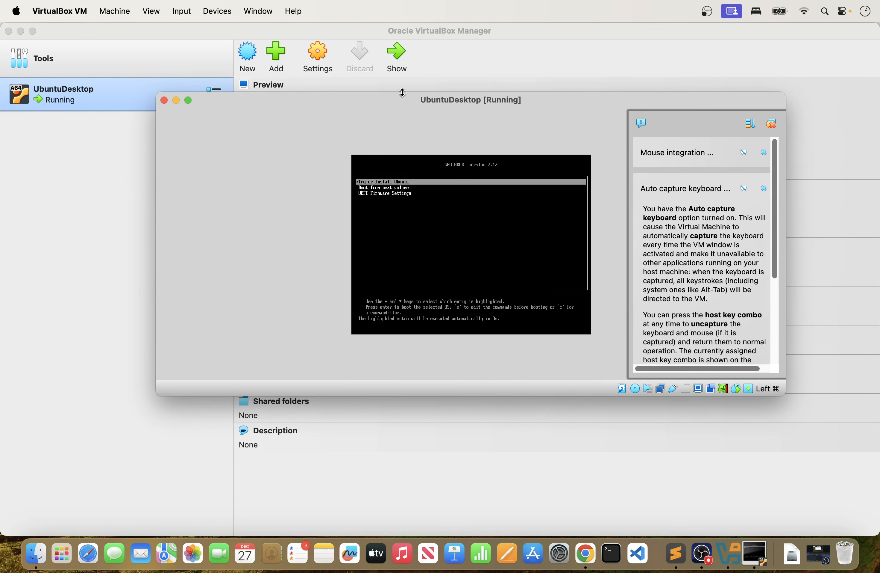
pyautogui.click(771, 124)
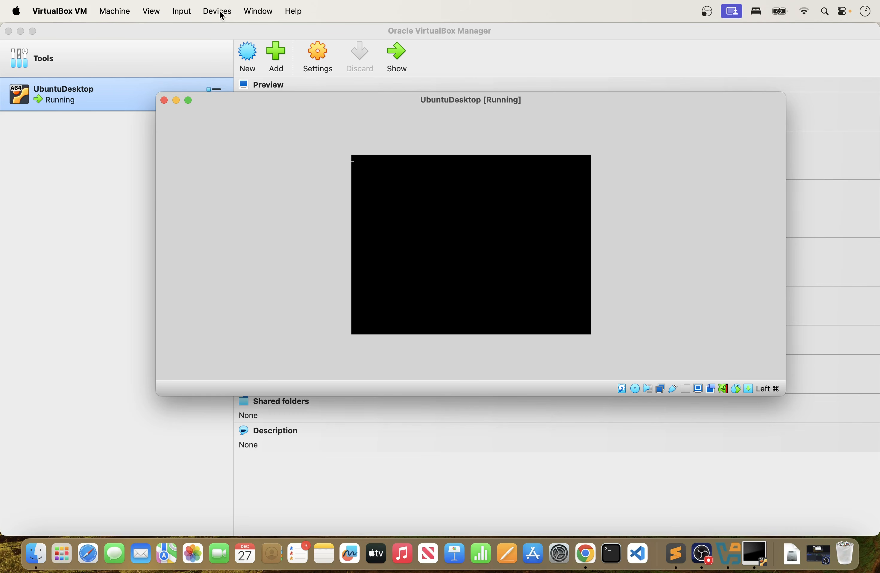
# - Switch the virtual machine to scaled mode and enlarge its window to fill the screen above the Dock
pyautogui.click(152, 14)
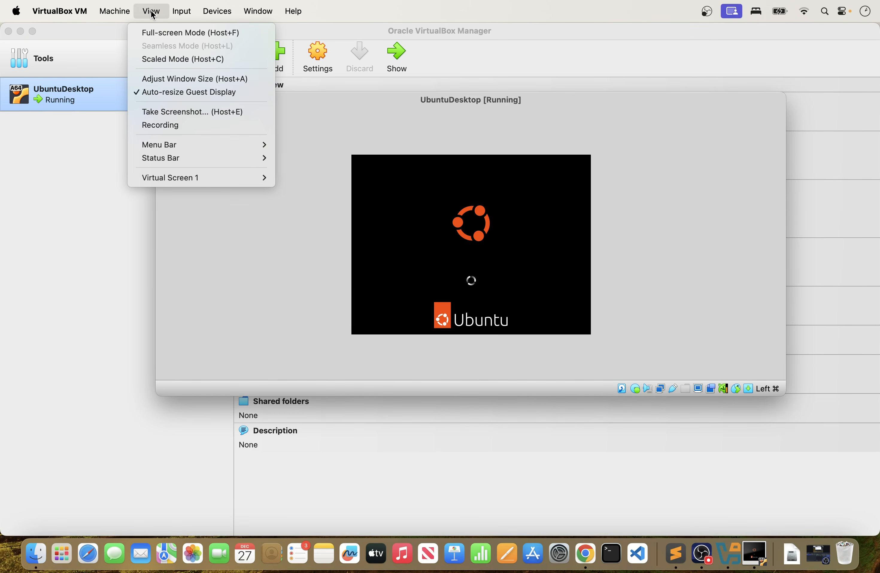
pyautogui.click(162, 60)
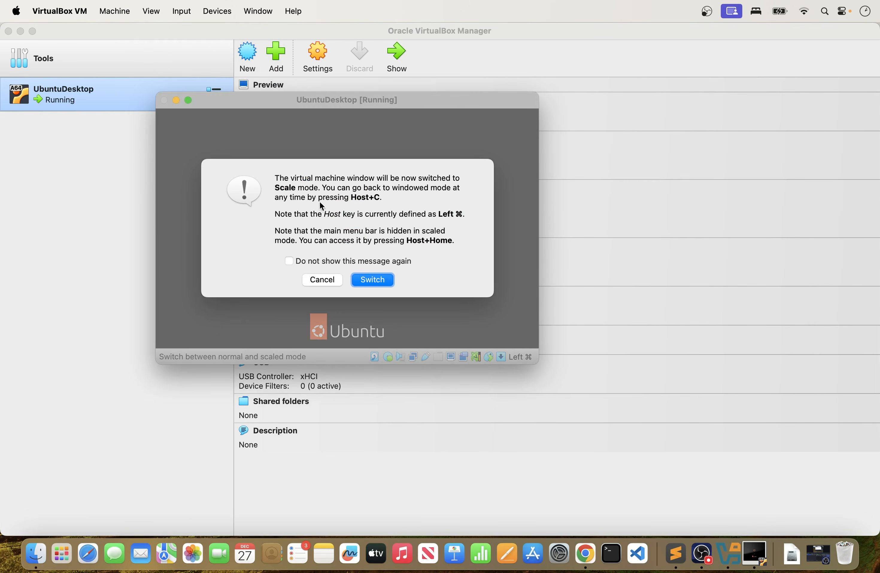
pyautogui.click(373, 280)
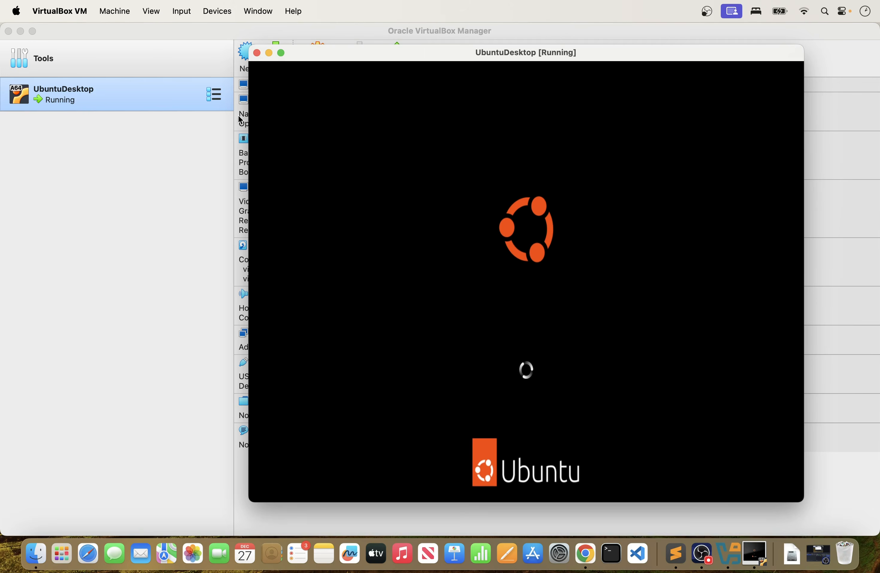
pyautogui.moveTo(249, 118); pyautogui.dragTo(2, 114)
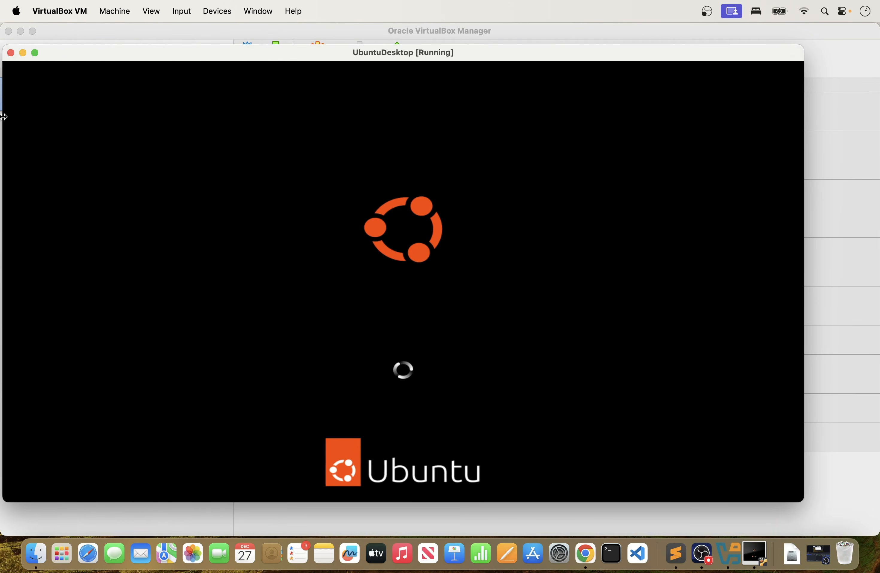
pyautogui.moveTo(57, 46); pyautogui.dragTo(71, 8)
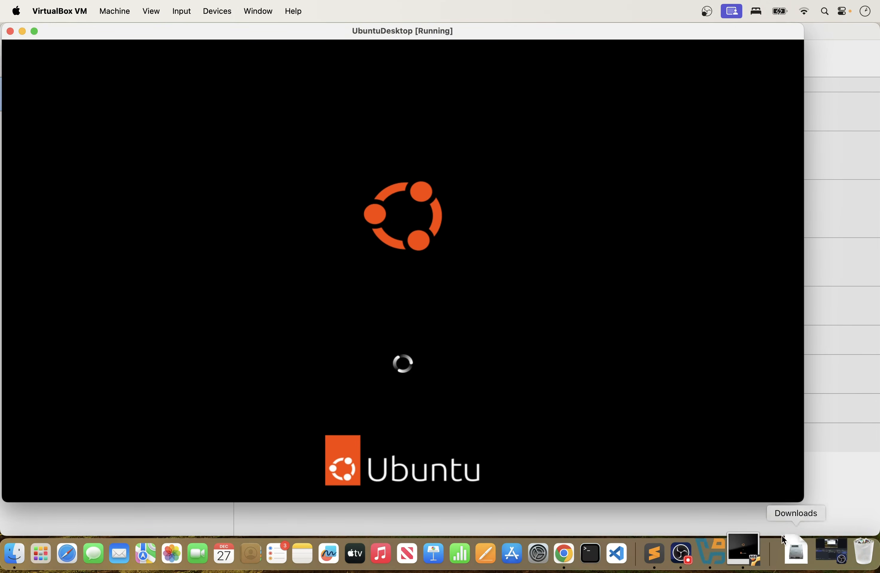
pyautogui.moveTo(804, 500); pyautogui.dragTo(876, 536)
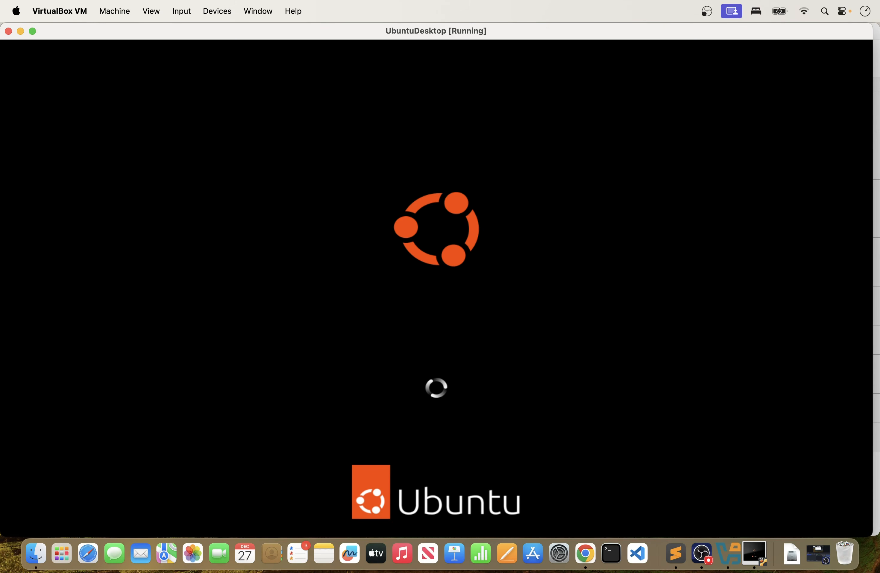
# - Try to switch the virtual machine window to full-screen mode
pyautogui.click(33, 31)
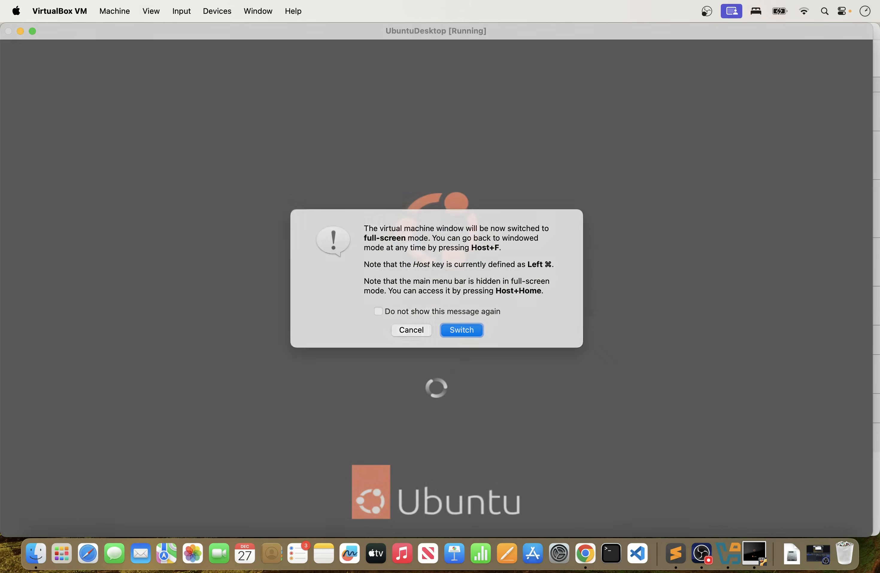
pyautogui.click(461, 330)
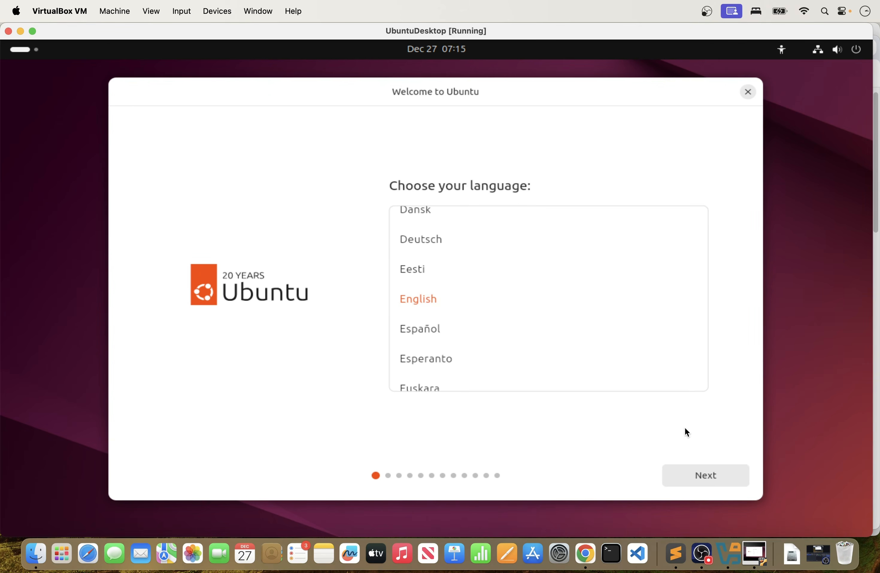
# - Proceed through the Ubuntu setup with English as language, default accessibility settings and the English (US) keyboard layout
pyautogui.click(717, 480)
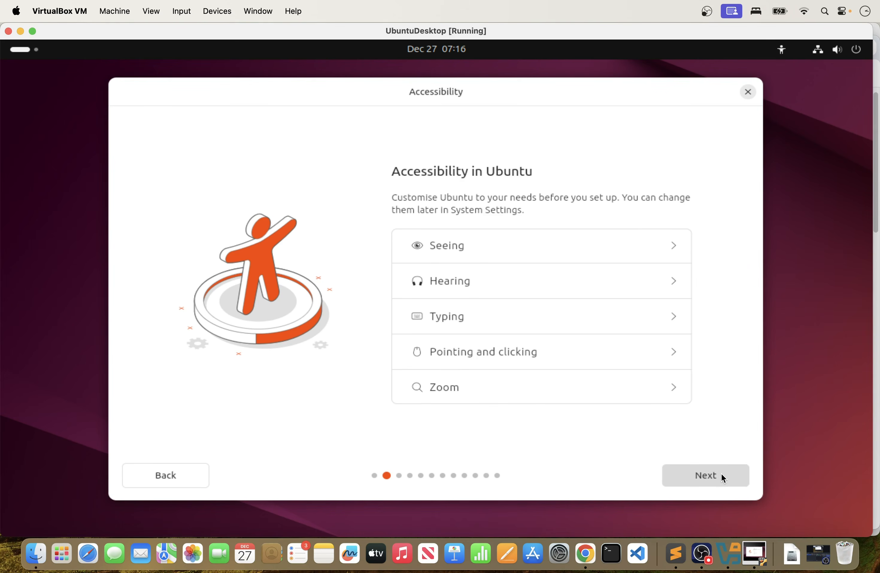
pyautogui.click(733, 476)
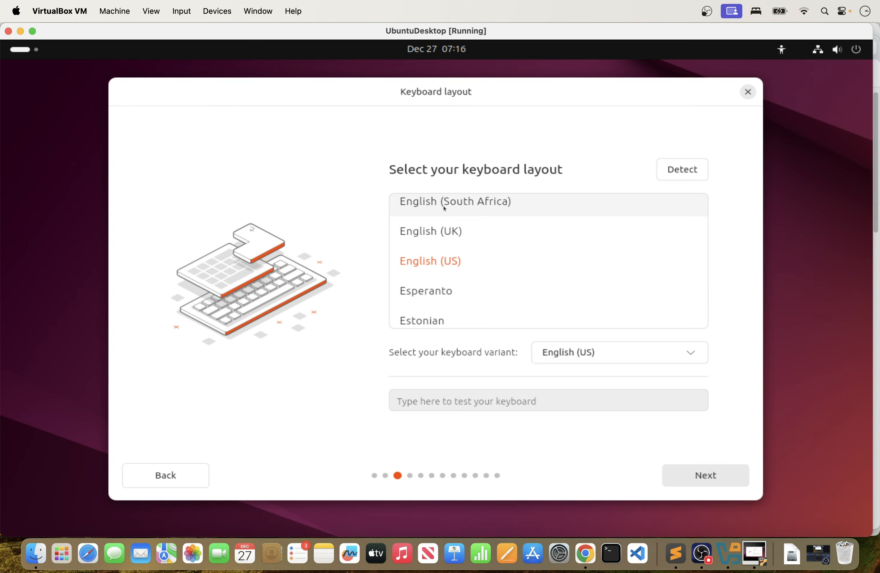
pyautogui.click(722, 481)
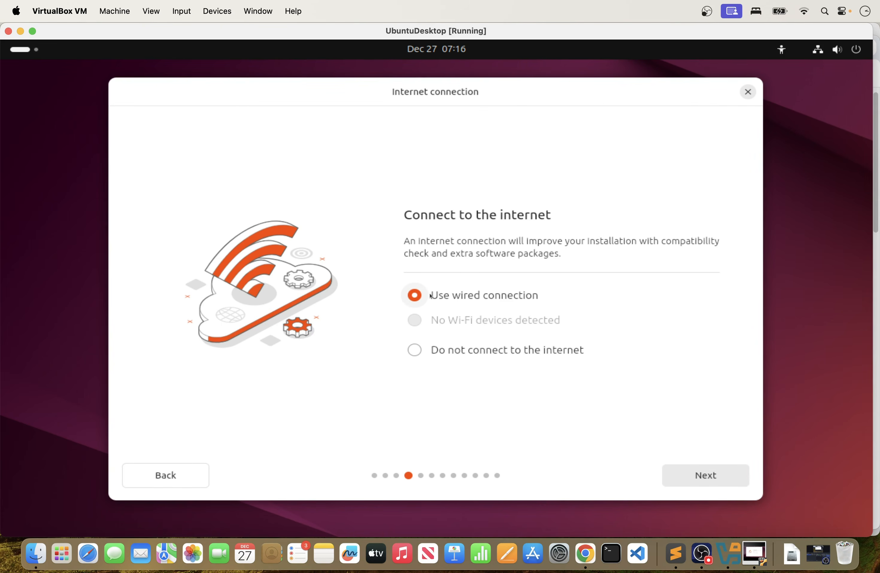
# - Use the wired internet connection and choose to install Ubuntu with the interactive installation
pyautogui.click(727, 484)
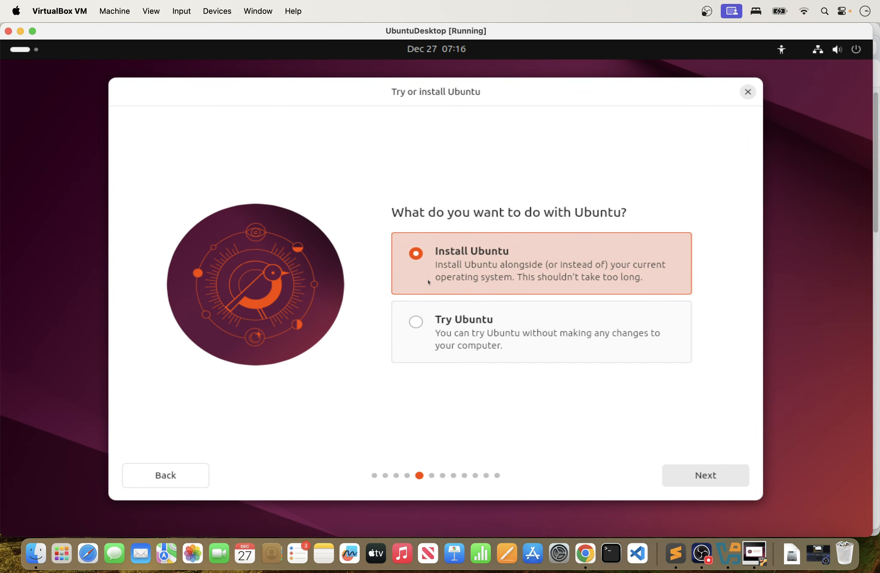
pyautogui.click(719, 479)
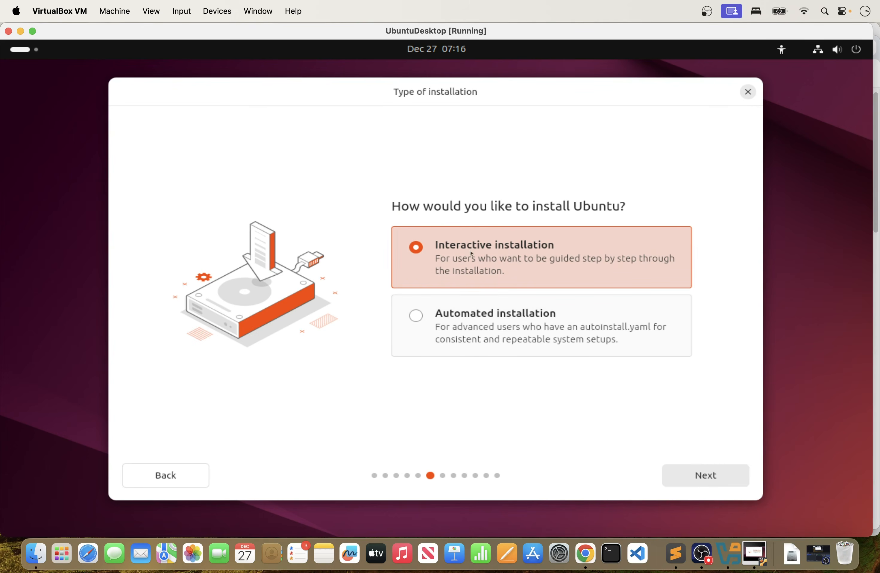
pyautogui.click(716, 483)
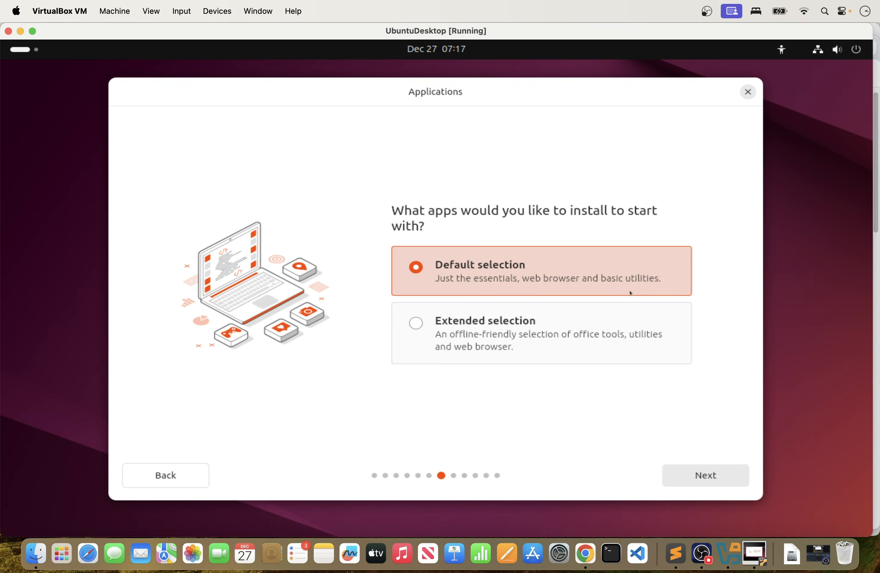
# - Accept the default app selection, skip the proprietary software and choose to erase the disk and install Ubuntu
pyautogui.click(715, 479)
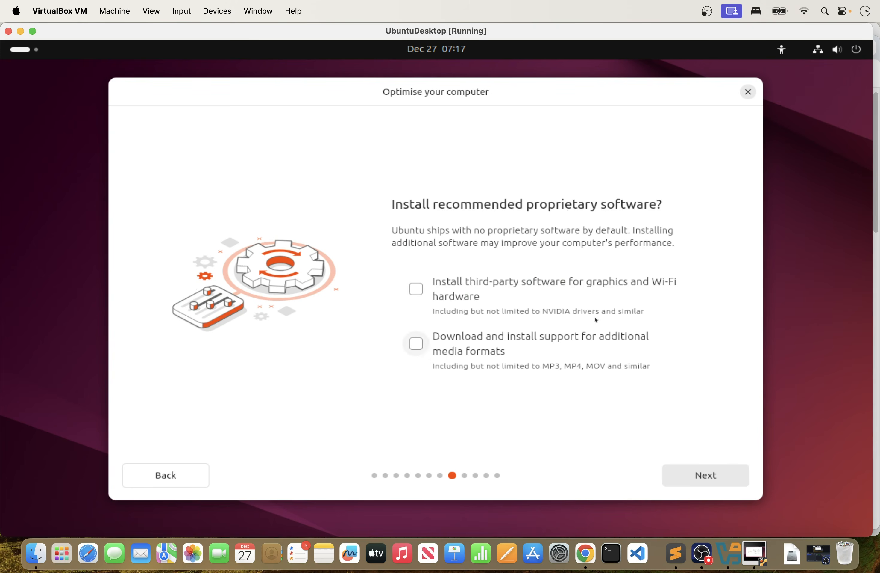
pyautogui.click(717, 476)
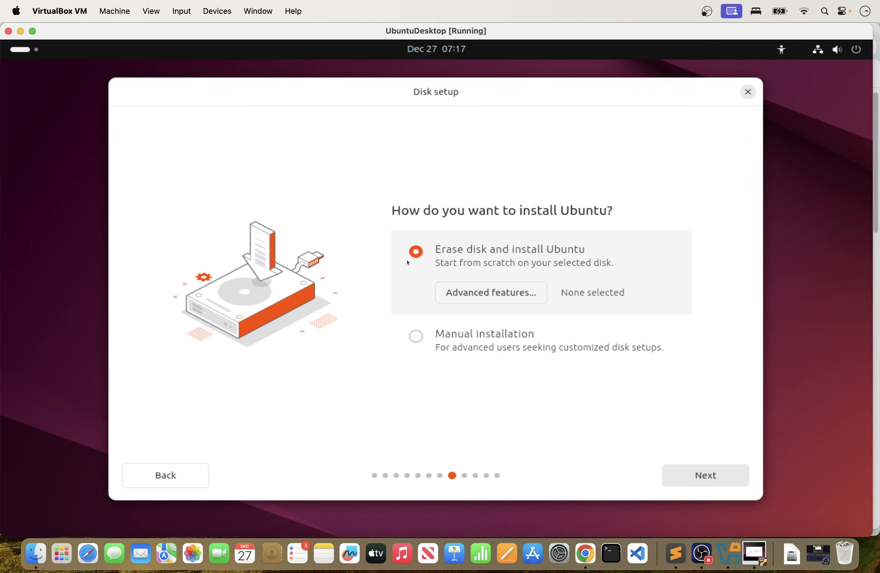
pyautogui.click(717, 478)
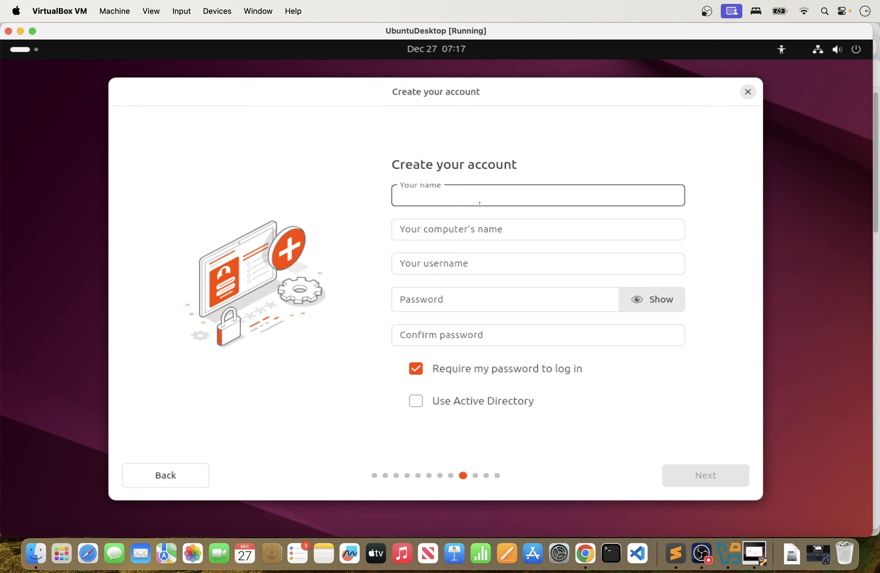
# - Enter the account owner's name and replace the suggested username with a custom one
pyautogui.write('Cleop')
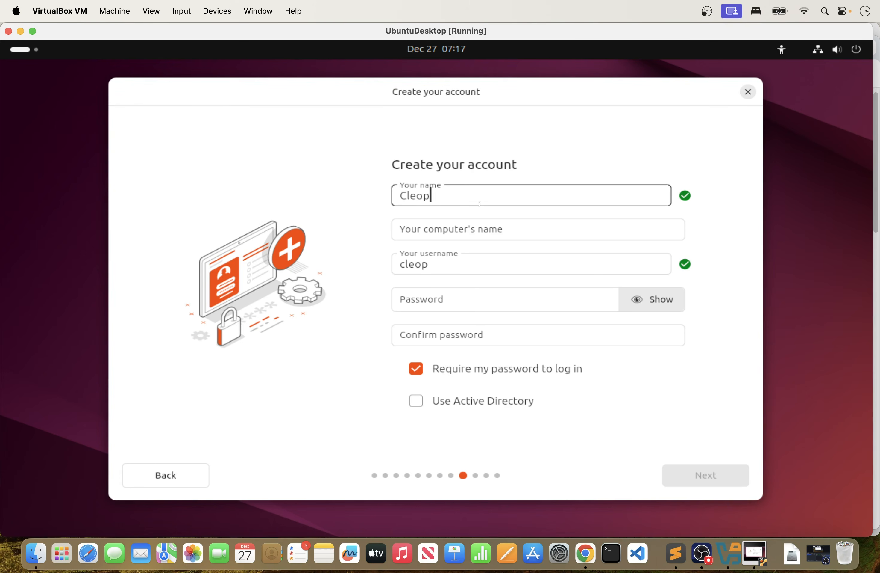
pyautogui.write('has')
pyautogui.moveTo(462, 264); pyautogui.dragTo(385, 269)
pyautogui.press('BackSpace')
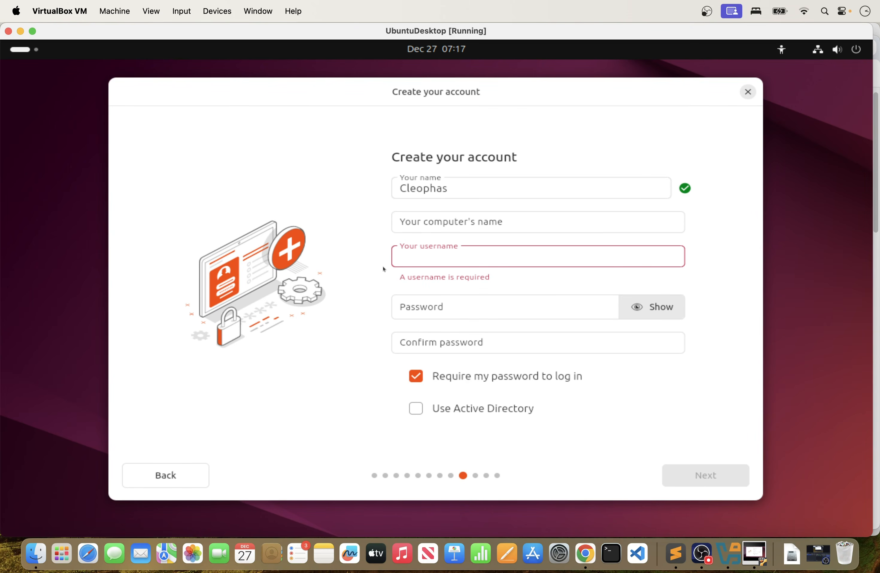
pyautogui.write('ckalekem')
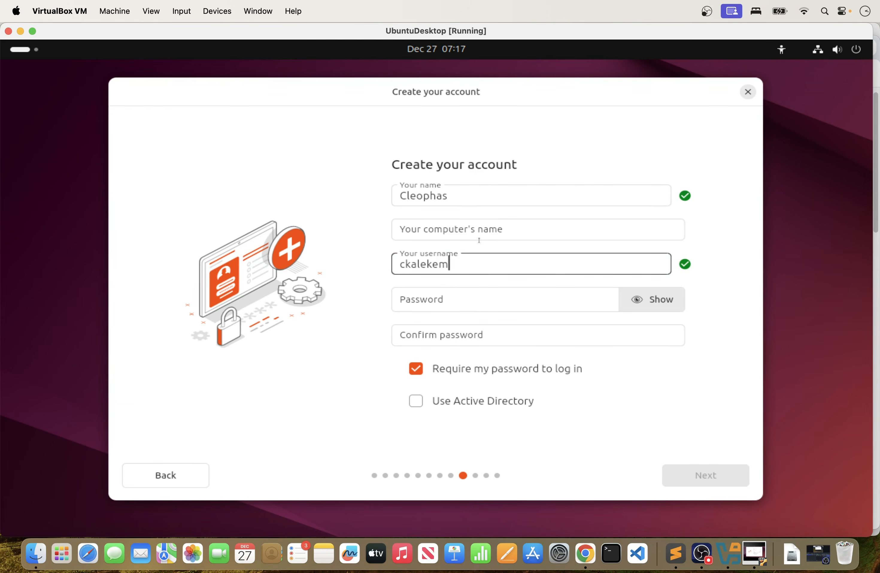
# - Set the computer's name to Ubuntu-Desktop-24
pyautogui.click(482, 231)
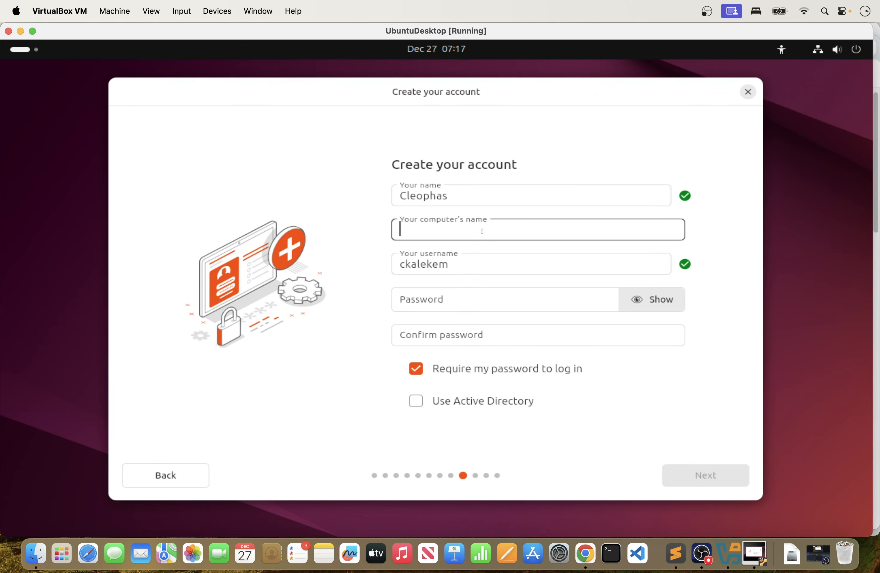
pyautogui.write('Ubuntu Desktop ')
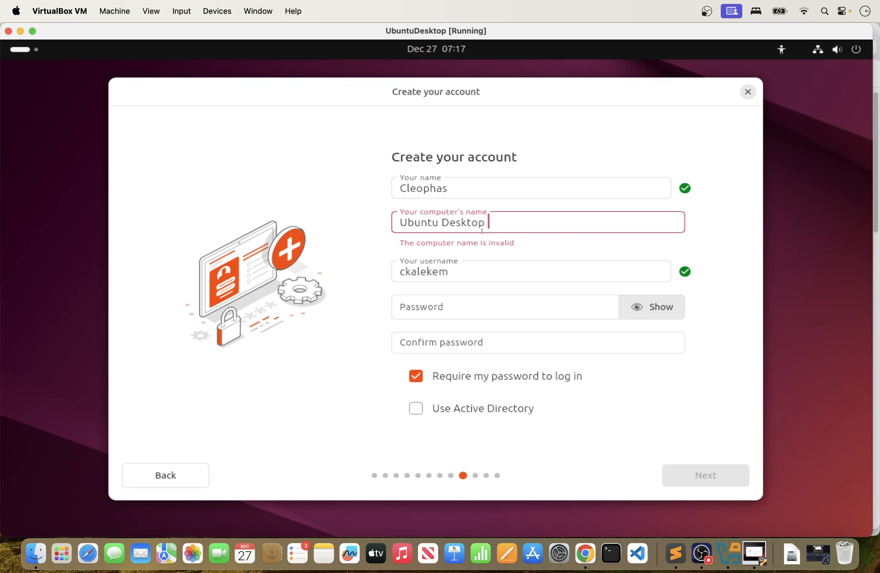
pyautogui.write('24')
pyautogui.click(442, 222)
pyautogui.press('BackSpace')
pyautogui.write('-')
pyautogui.click(490, 224)
pyautogui.press('BackSpace')
pyautogui.write('-')
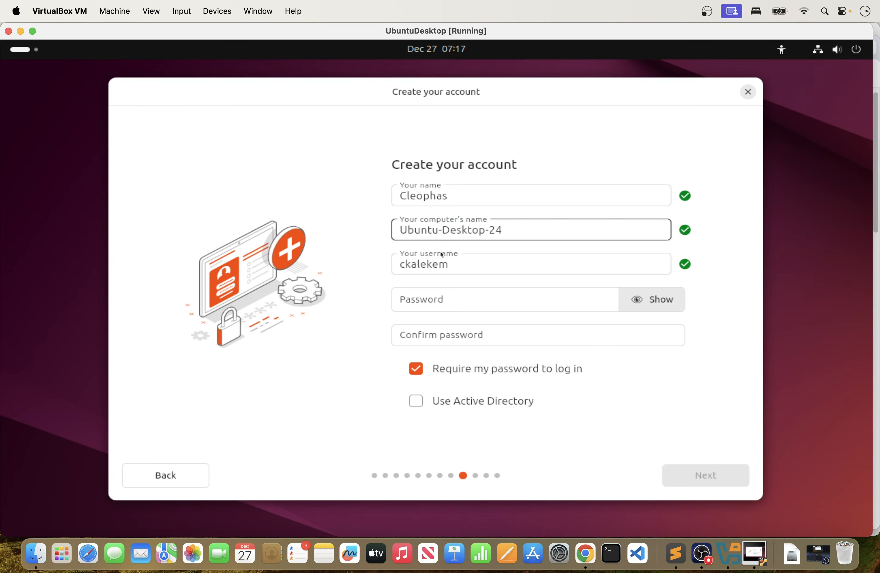
# - Enter and confirm the account password, keep it required for login and submit the account details
pyautogui.click(464, 307)
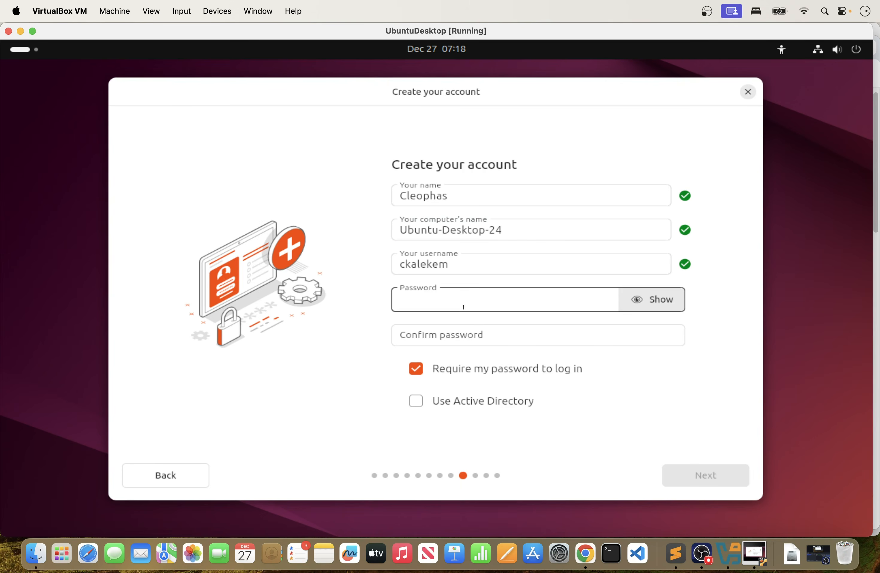
pyautogui.write('••••••••••')
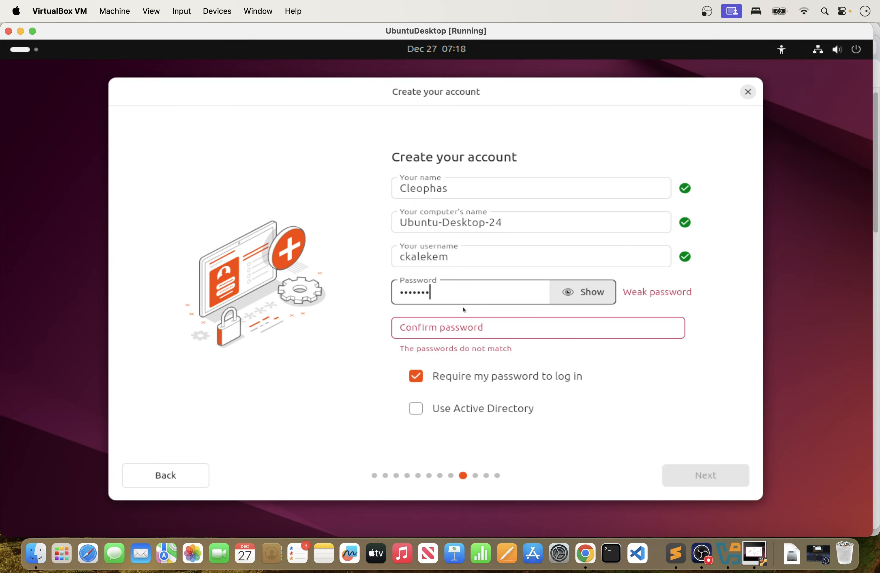
pyautogui.write('••')
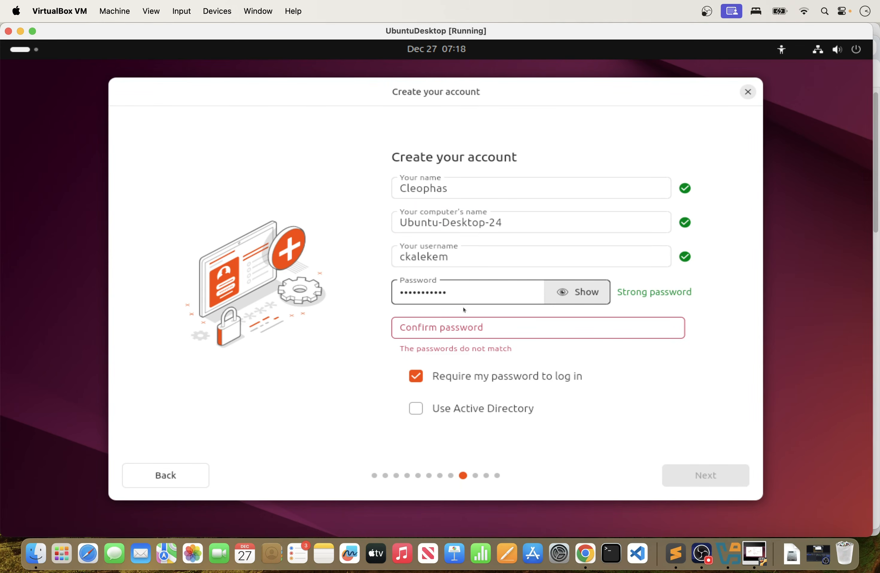
pyautogui.click(467, 331)
pyautogui.write('•••••')
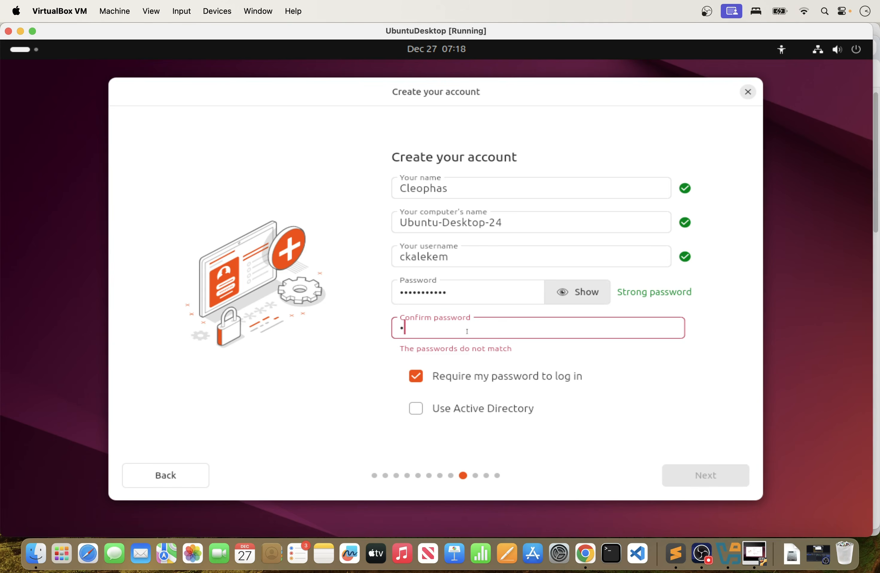
pyautogui.write('•••••••')
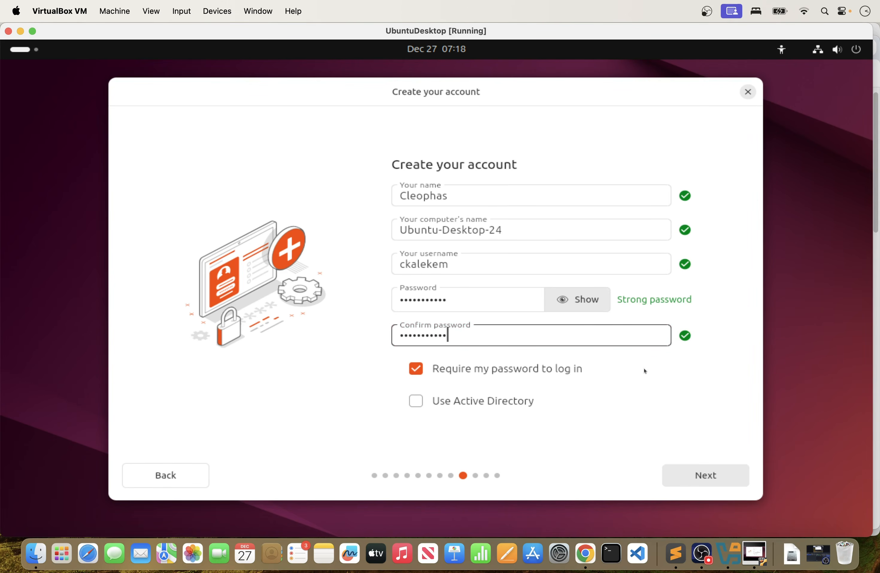
pyautogui.press('Tab')
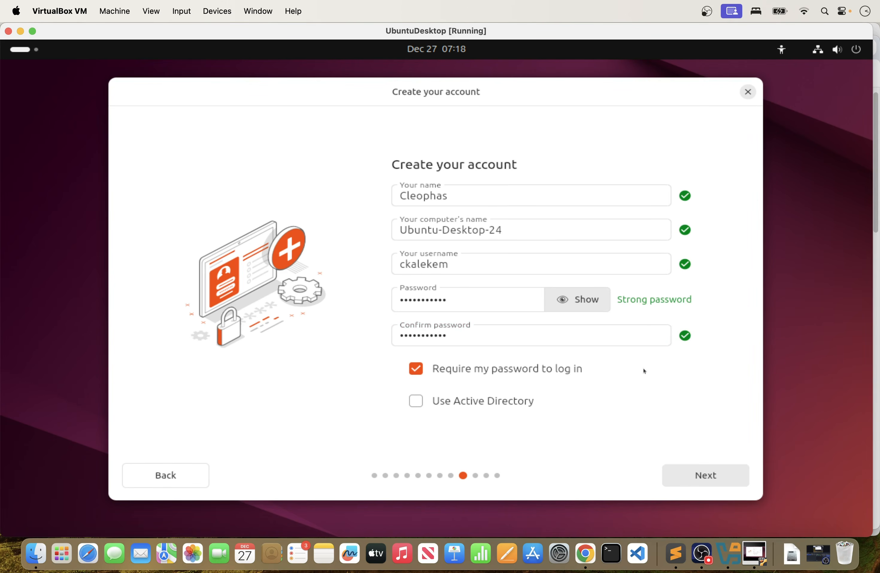
pyautogui.click(417, 369)
pyautogui.click(417, 369)
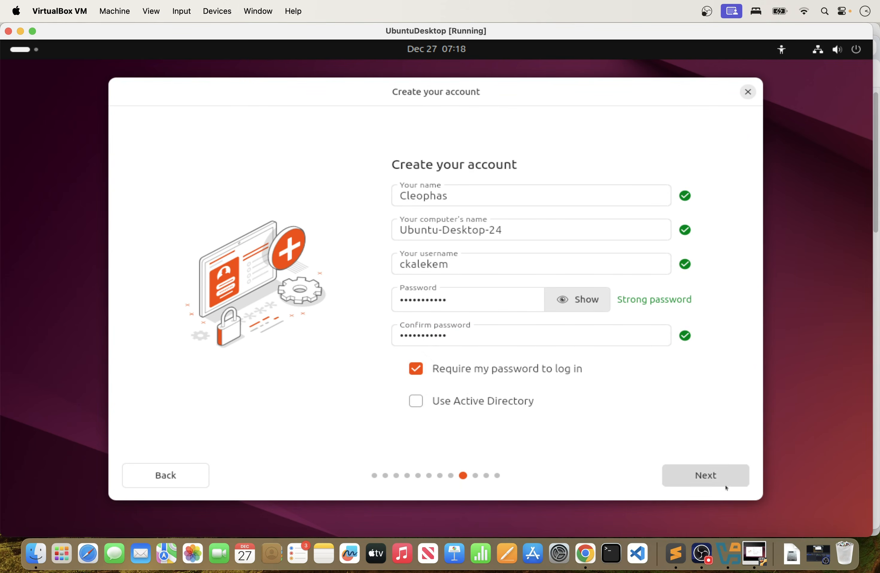
pyautogui.click(711, 479)
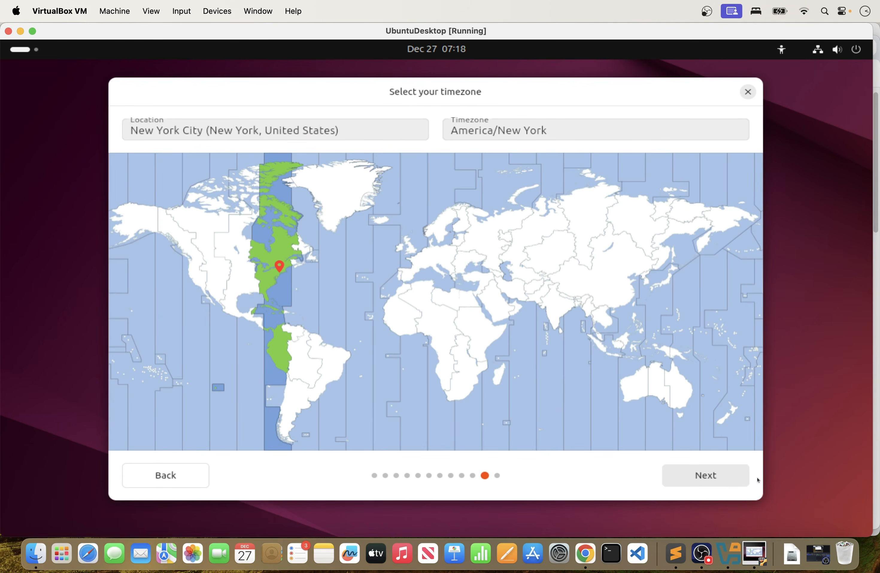
# - Accept the New York City timezone (America/New York) and start the Ubuntu installation
pyautogui.click(707, 475)
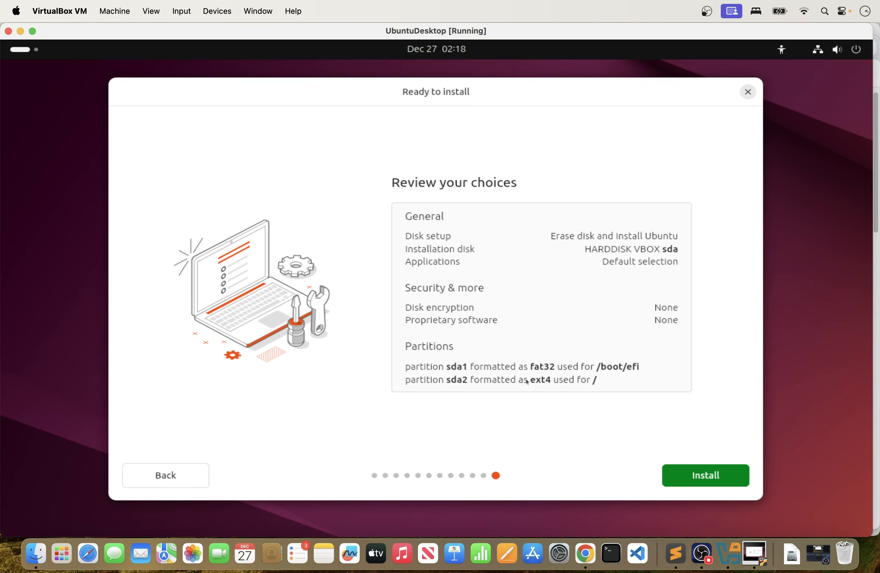
pyautogui.click(694, 478)
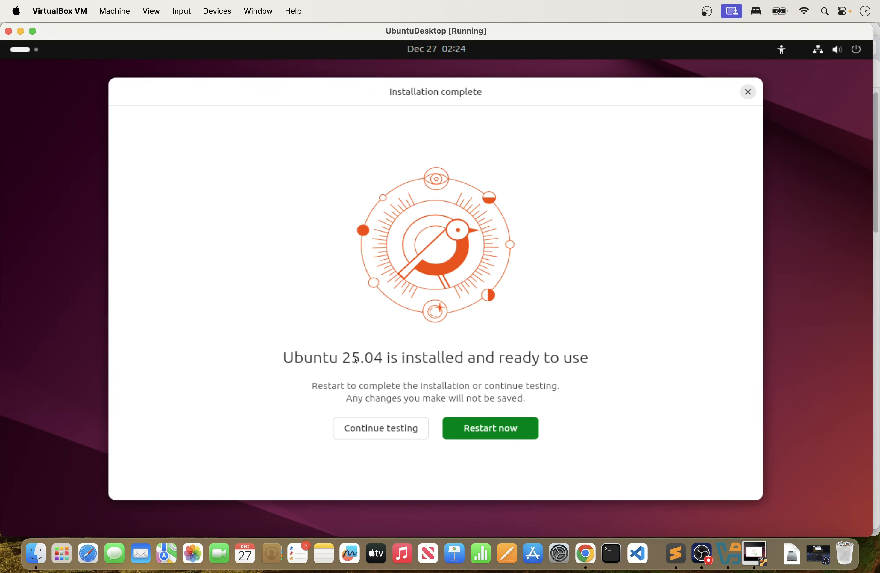
# - Minimise the virtual machine, check the downloaded Ubuntu images in Chrome's recent downloads and return to the virtual machine
pyautogui.click(20, 31)
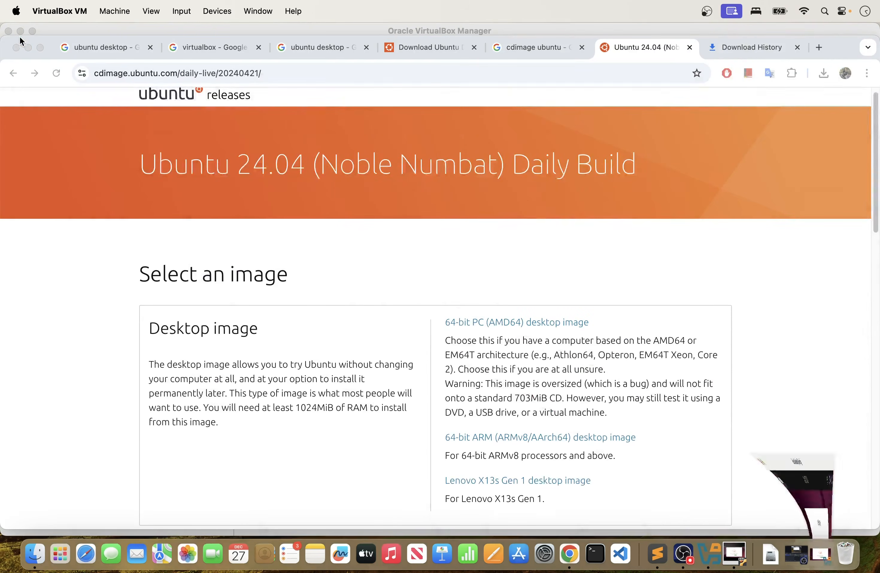
pyautogui.click(824, 73)
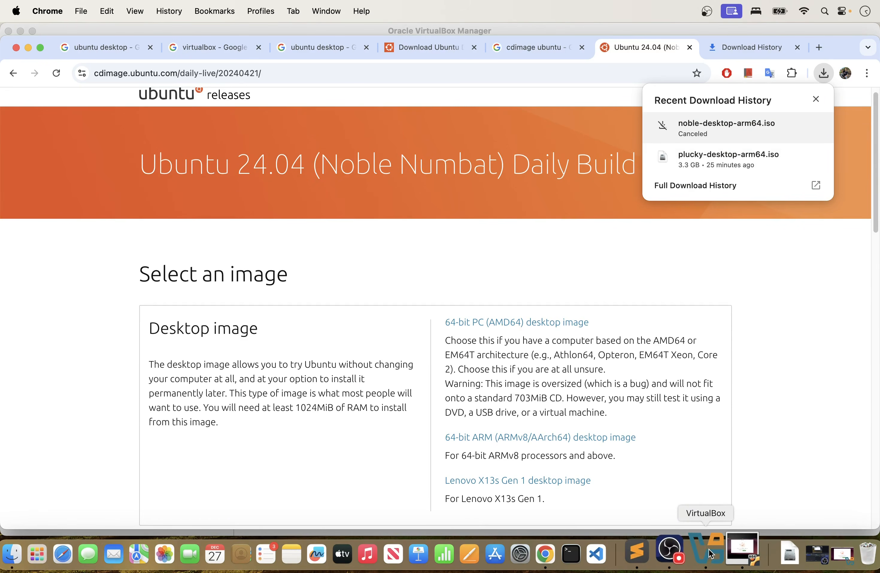
pyautogui.click(701, 556)
pyautogui.click(745, 558)
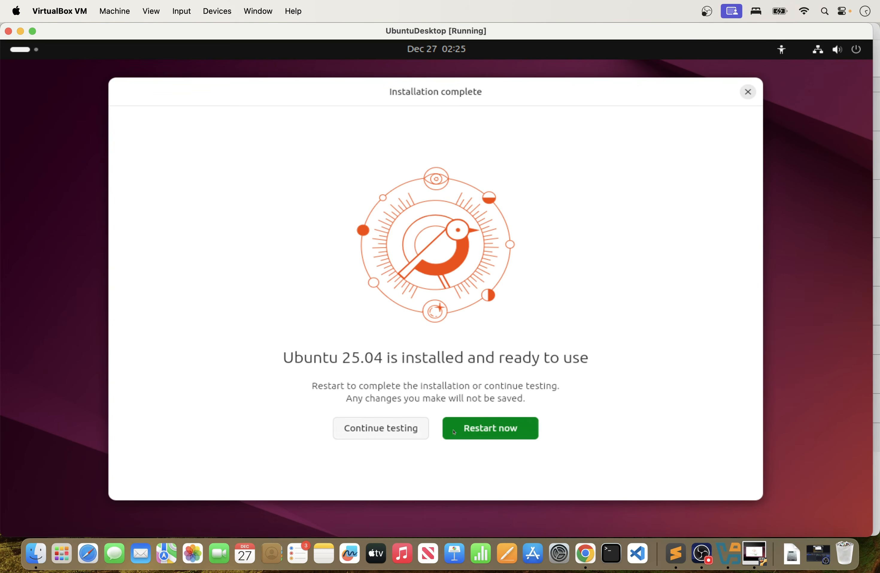
# - Request a restart from the finished installer and launch Firefox on the Ubuntu desktop
pyautogui.click(501, 433)
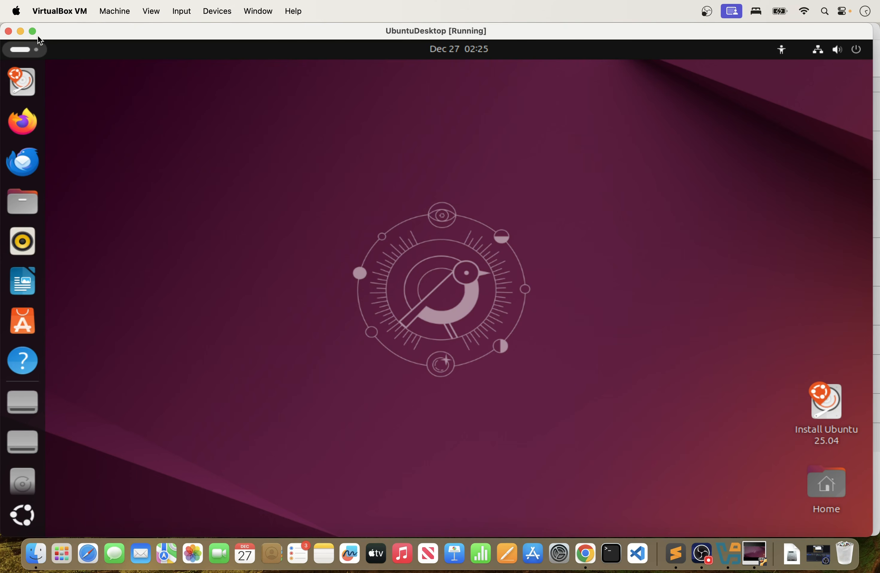
pyautogui.moveTo(33, 31)
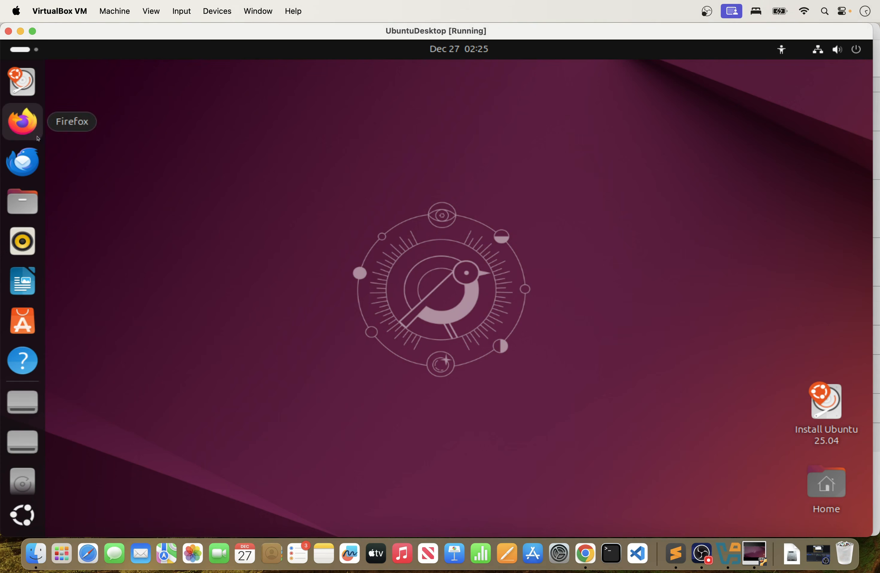
pyautogui.click(23, 123)
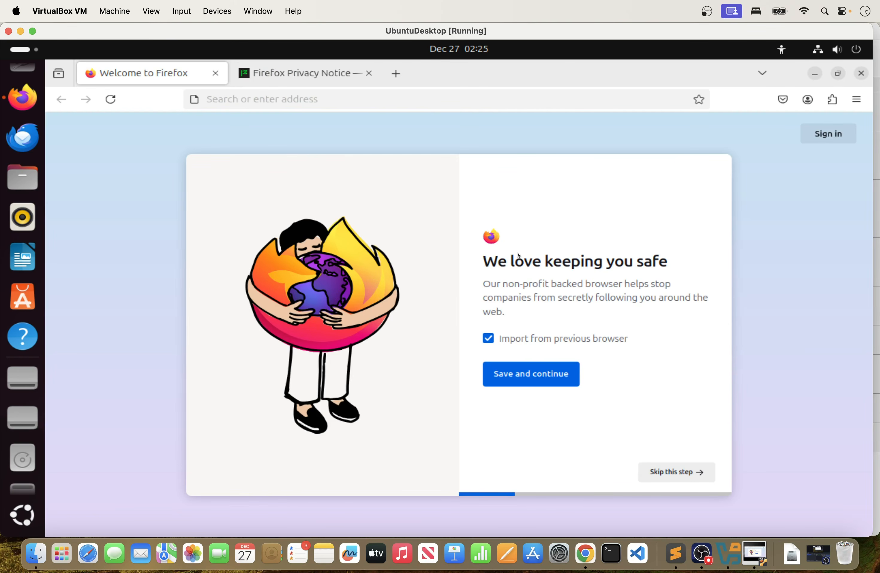
# - Open the BBC story about Greenland and the Panama Canal from a new Firefox tab and look through it
pyautogui.click(396, 73)
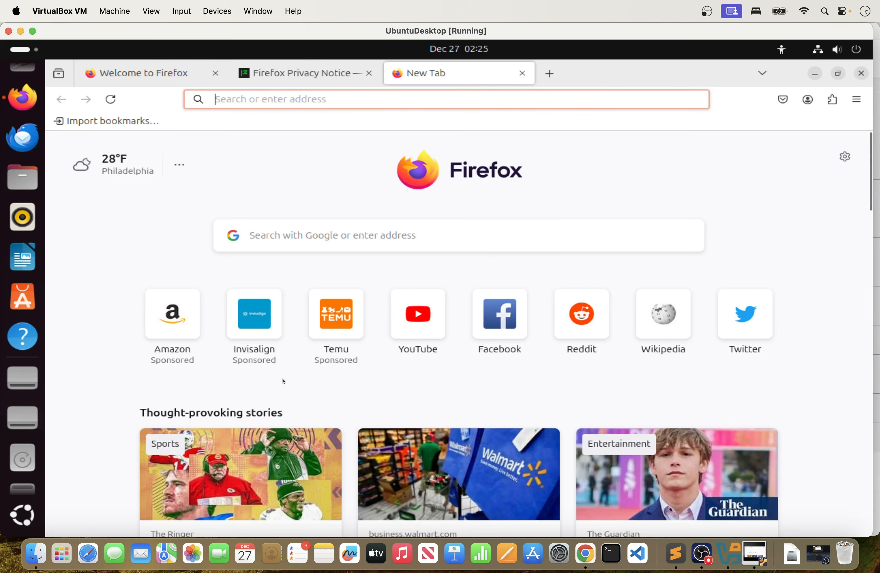
pyautogui.scroll(-5, 283, 381)
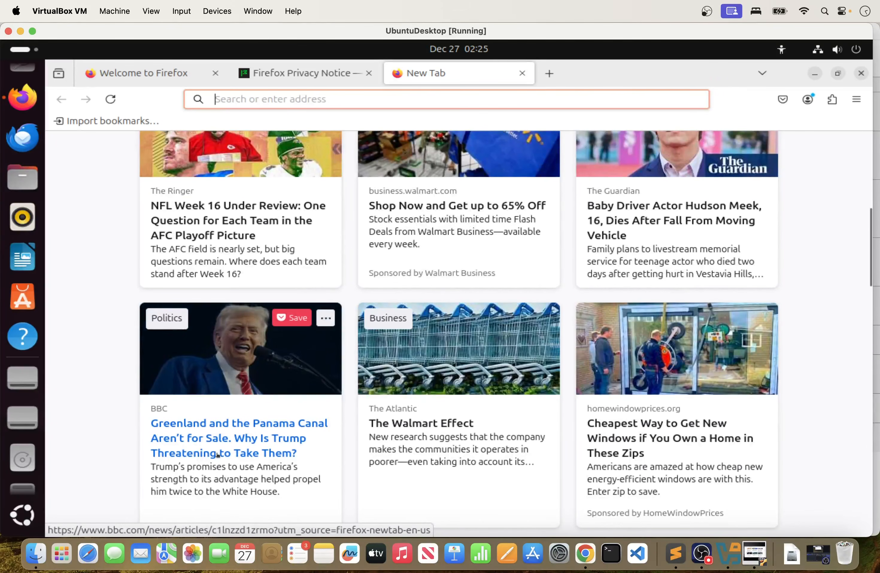
pyautogui.click(245, 442)
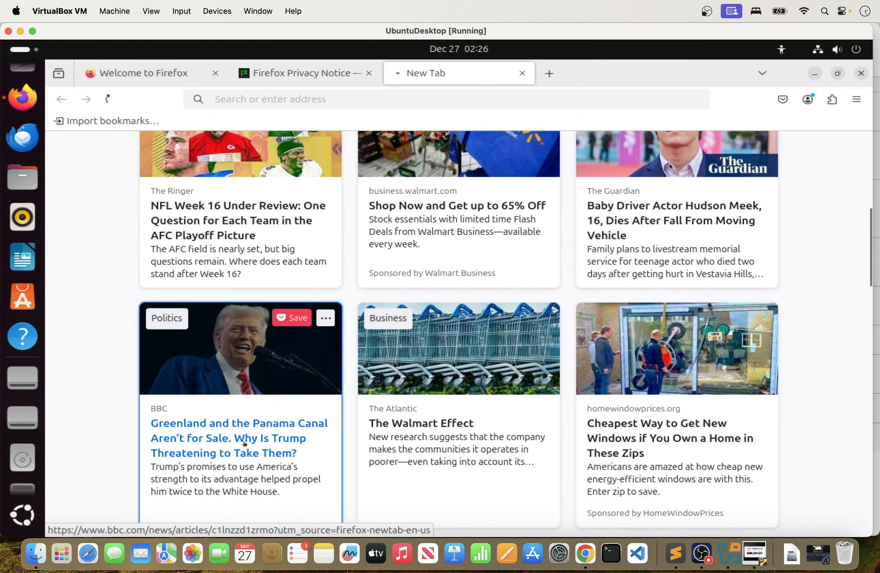
pyautogui.scroll(-10, 529, 117)
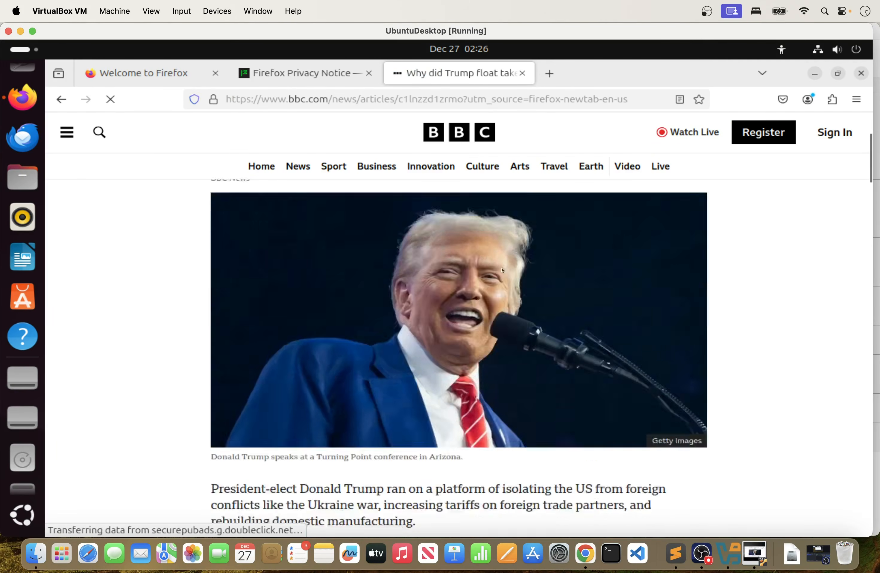
# - Open the Walmart Business flash deals offer from another new tab and dismiss its welcome pop-up
pyautogui.click(550, 74)
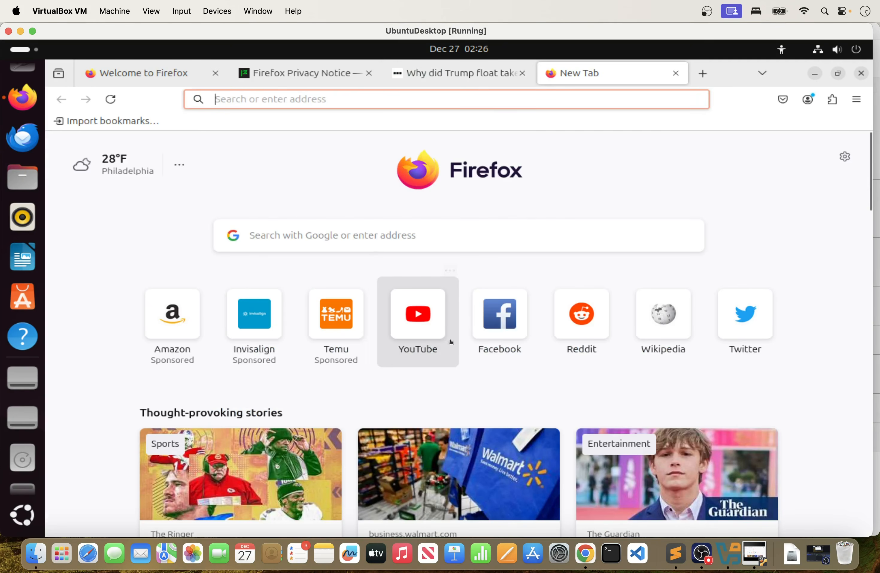
pyautogui.scroll(-9, 418, 361)
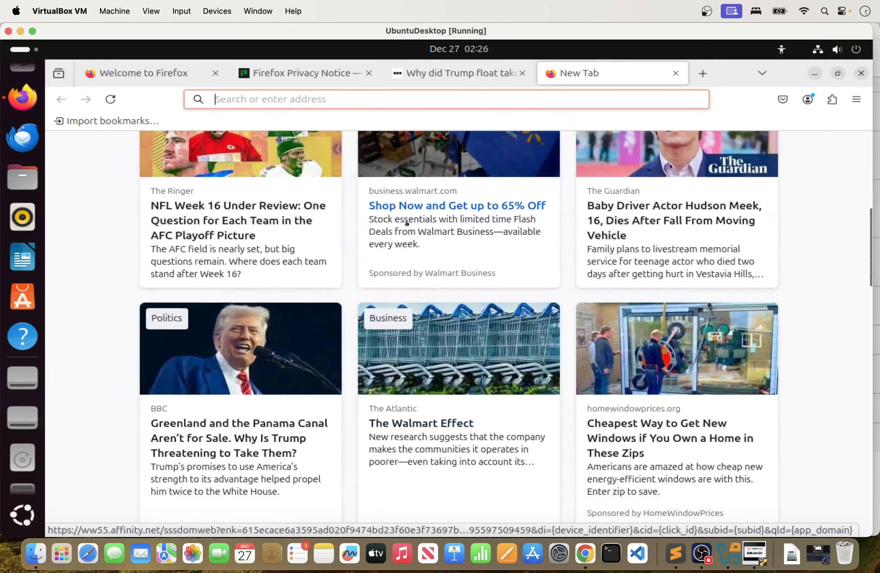
pyautogui.click(408, 256)
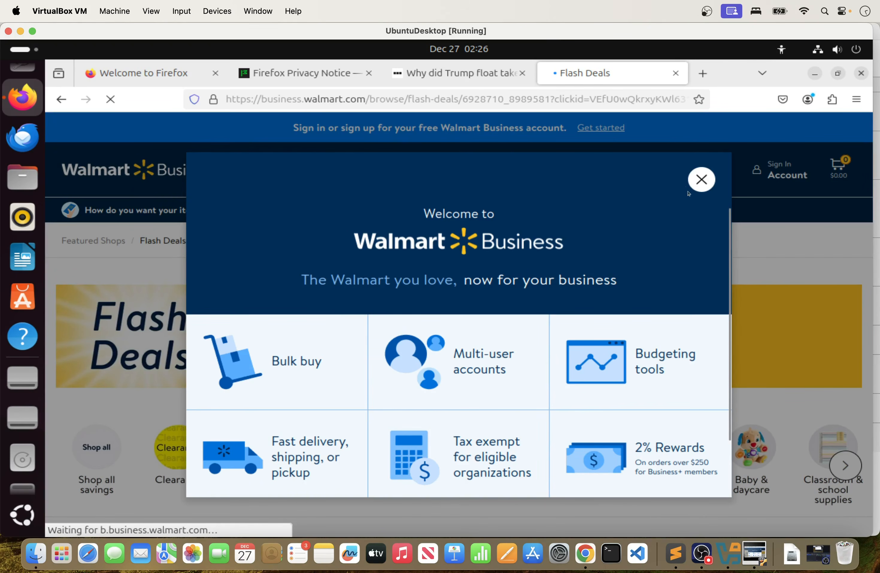
pyautogui.click(702, 179)
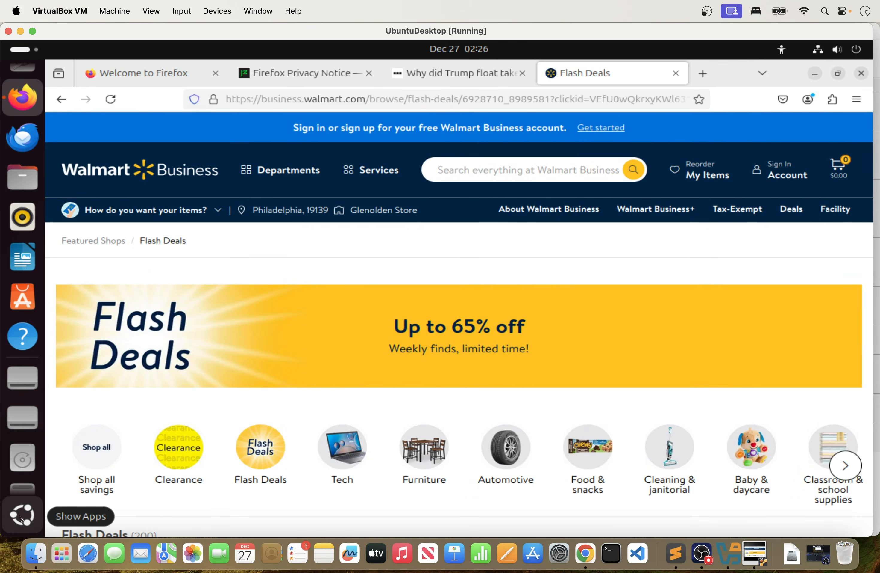
# - Launch the Terminal from Ubuntu's application overview
pyautogui.click(22, 519)
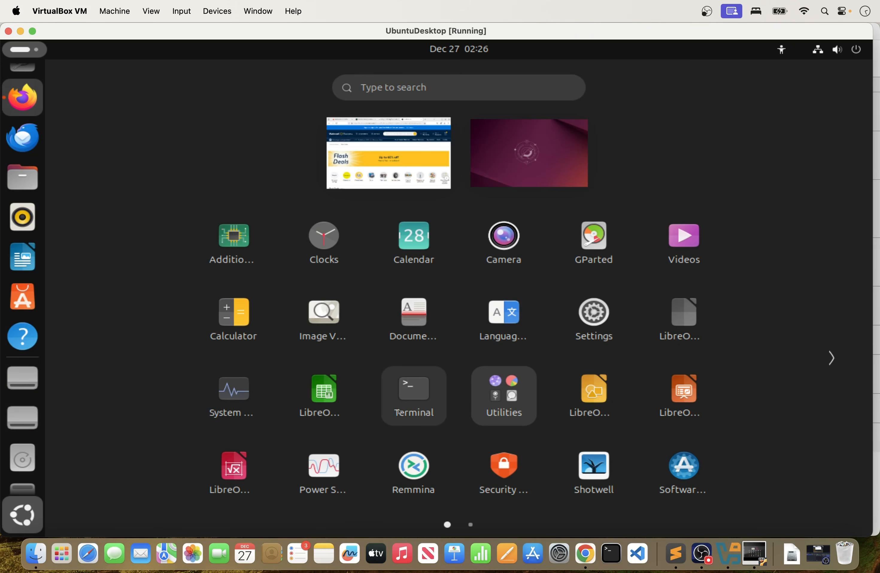
pyautogui.click(414, 401)
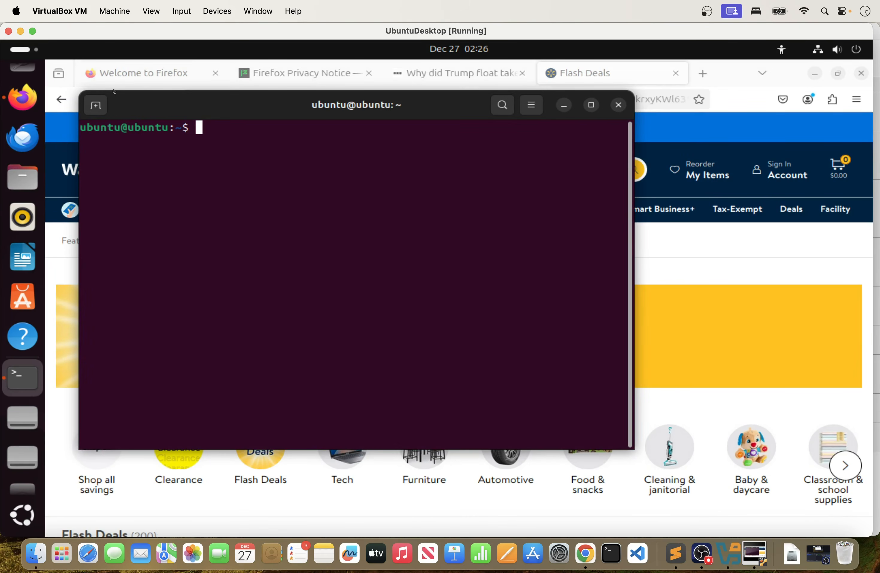
# - Maximize the Terminal window and list the contents of the home directory with ls
pyautogui.click(592, 106)
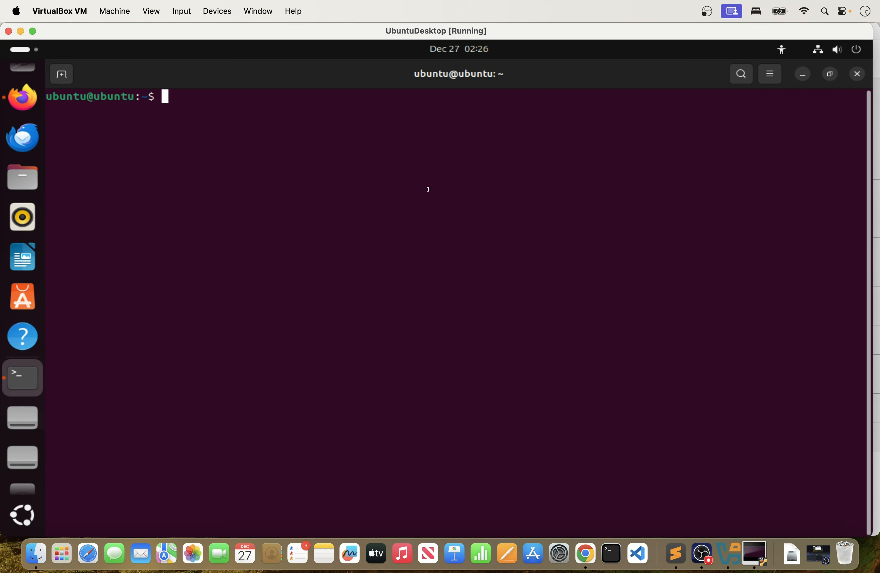
pyautogui.write('ls')
pyautogui.press('Return')
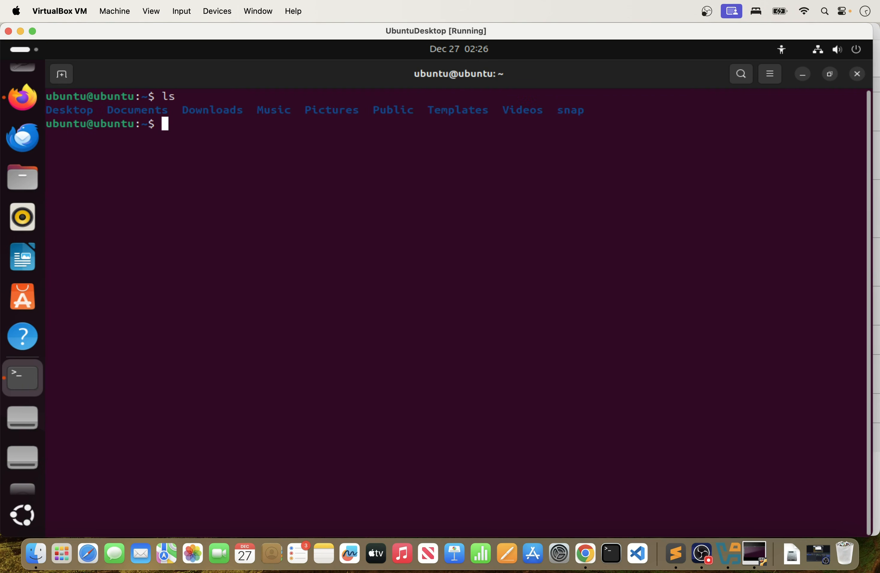
# - Try to show the virtual machine's network configuration with ipconfig and then with ifconfig
pyautogui.write('ipf')
pyautogui.press('BackSpace')
pyautogui.press('BackSpace')
pyautogui.write('pconfig')
pyautogui.press('Return')
pyautogui.write('ifcon')
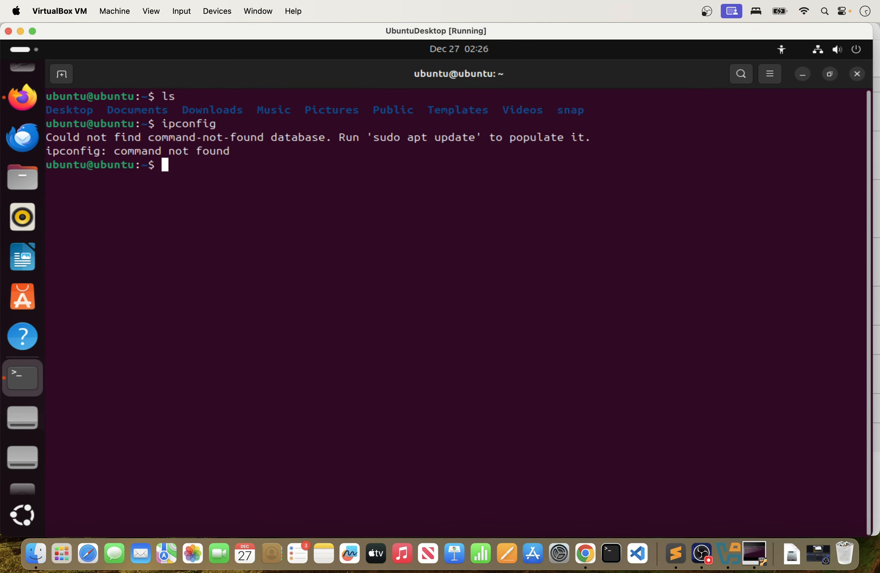
pyautogui.write('fig')
pyautogui.press('Return')
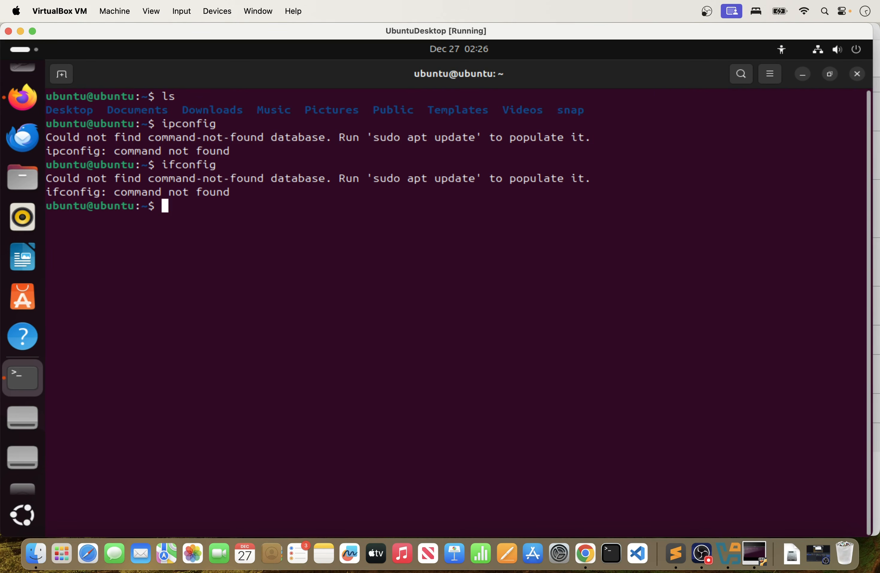
# - Install the net-tools package with sudo apt install net-tools
pyautogui.write('sudo apt install n')
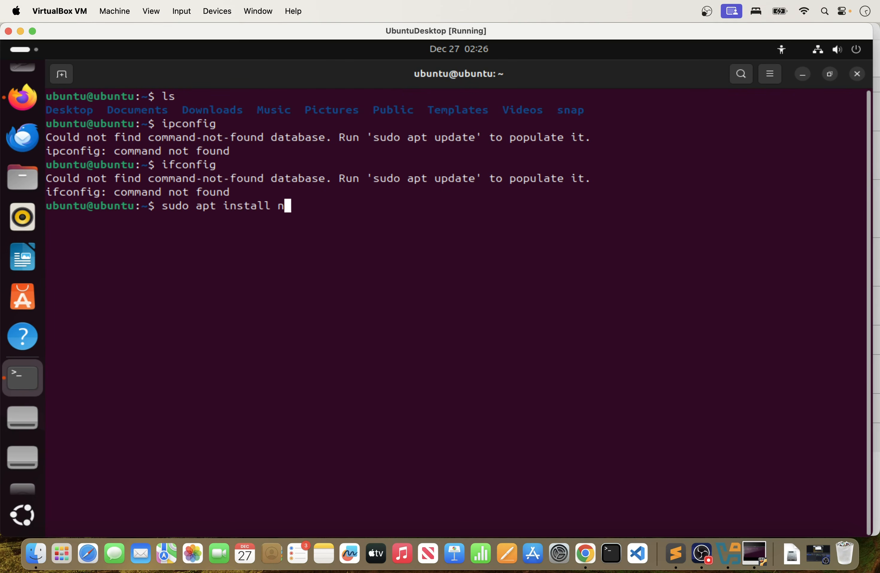
pyautogui.write('et-tools')
pyautogui.press('Return')
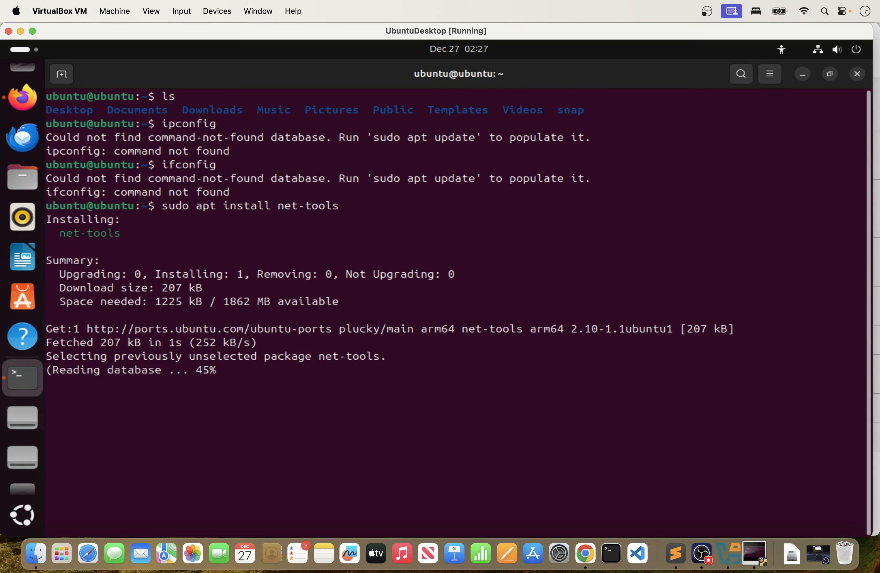
# - Clear the terminal and rerun the earlier ifconfig command from the history to view the network interfaces
pyautogui.write('clear')
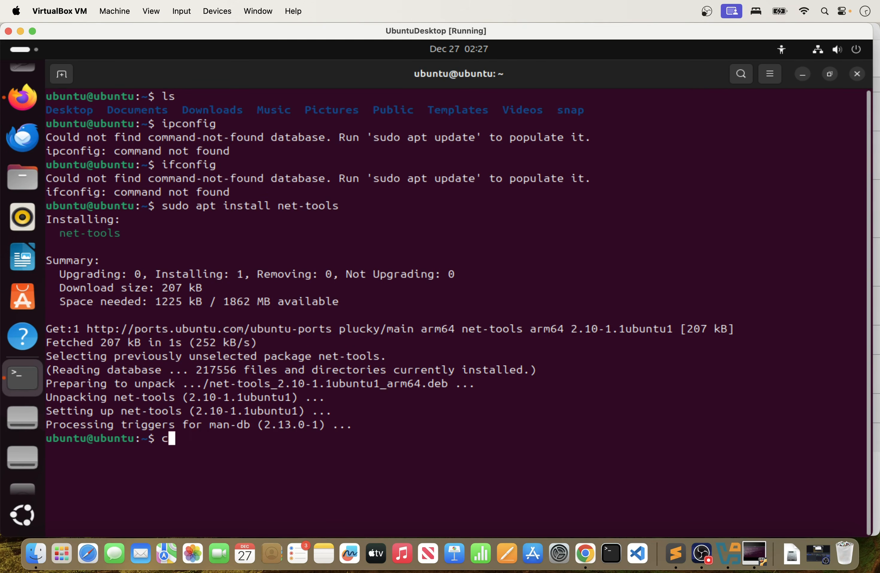
pyautogui.press('Return')
pyautogui.press('Up')
pyautogui.press('Up')
pyautogui.press('Up')
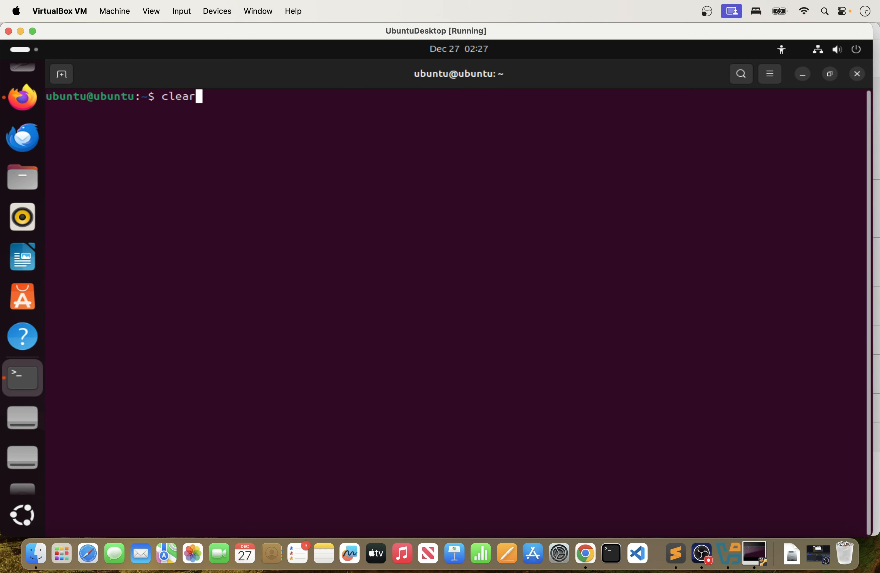
pyautogui.press('Return')
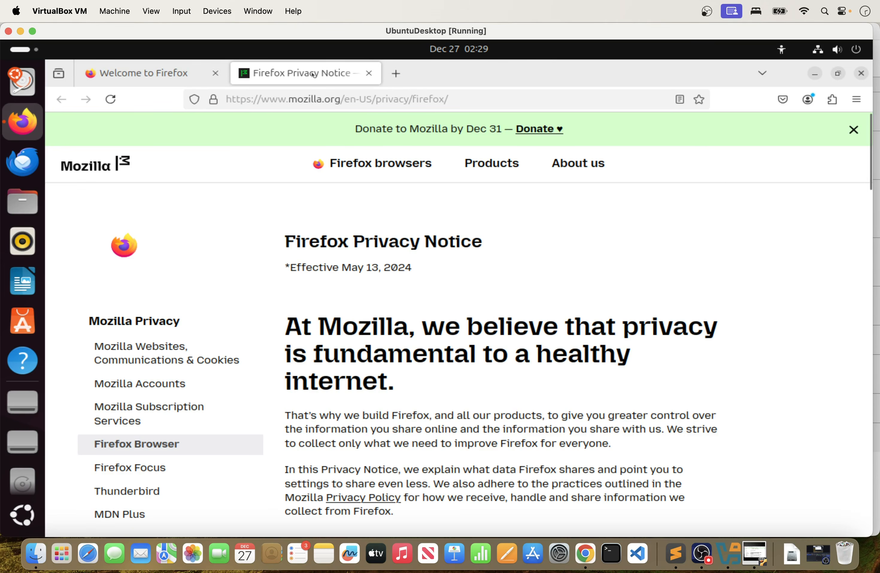
# - Close the Firefox Privacy Notice tab, keeping the Welcome to Firefox tab open
pyautogui.click(369, 74)
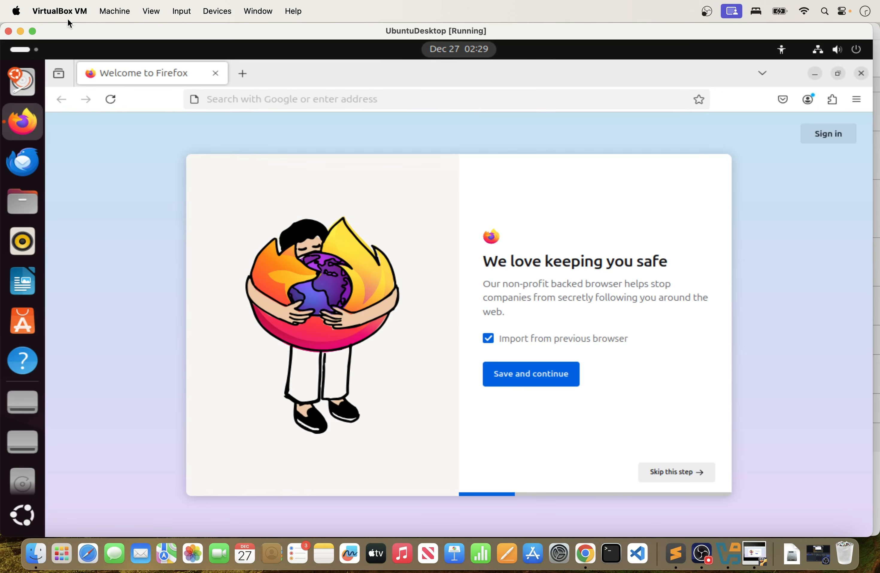